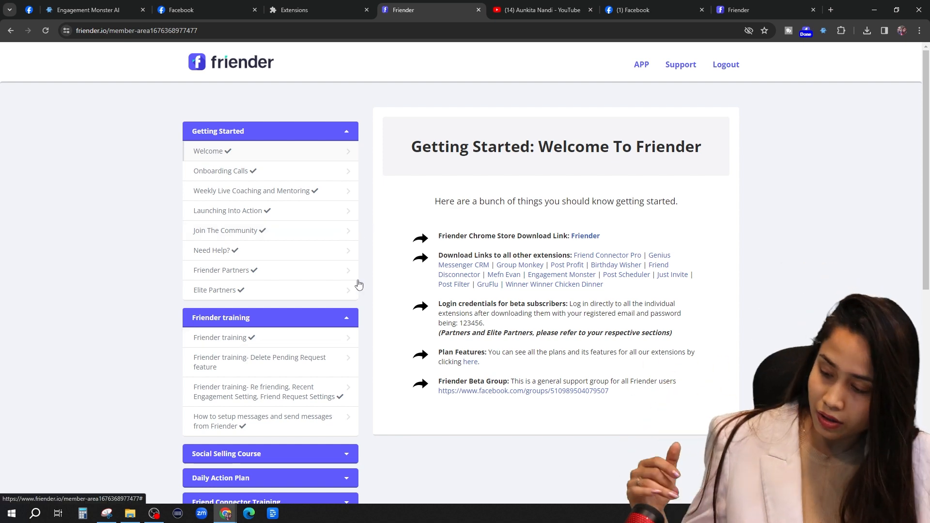
- Review the getting-started links and the list of training sections in the Friender member area
scroll(339, 271, down, 2)
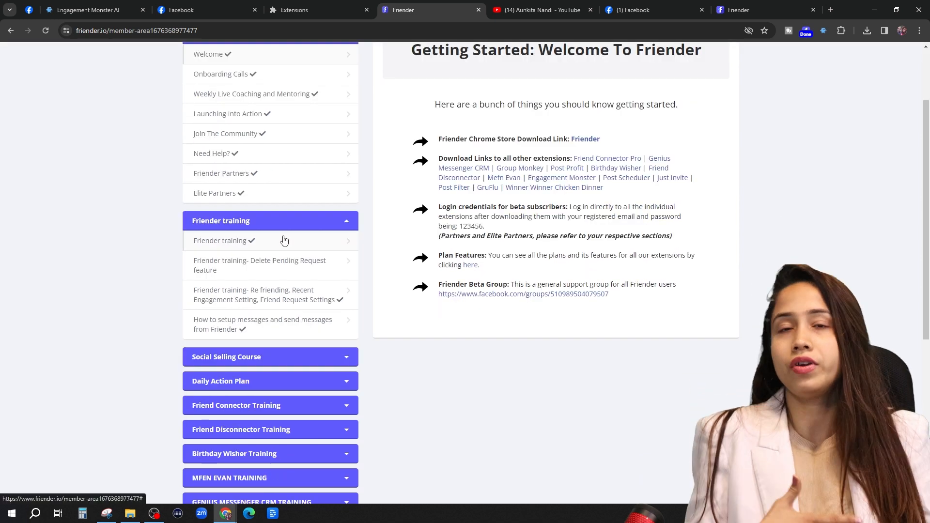
scroll(394, 357, down, 3)
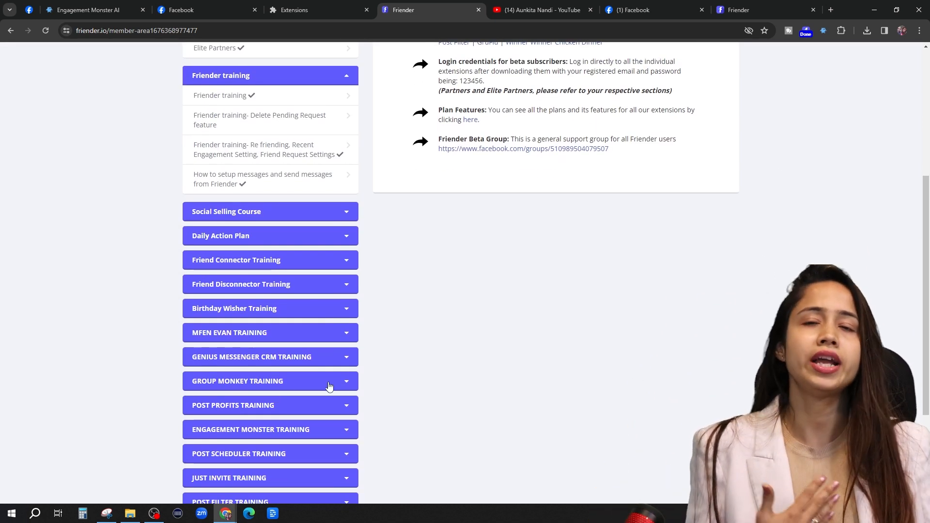
scroll(261, 411, up, 1)
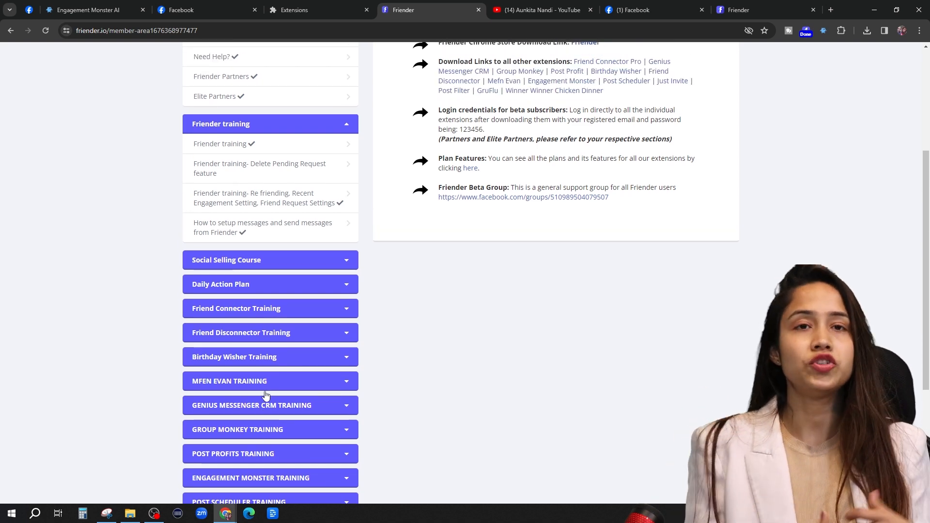
scroll(261, 371, up, 3)
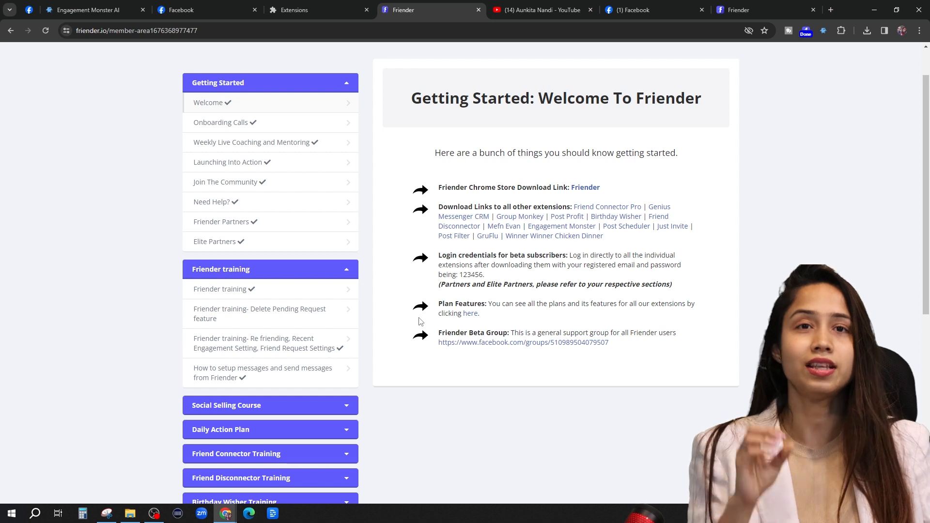
scroll(421, 321, up, 1)
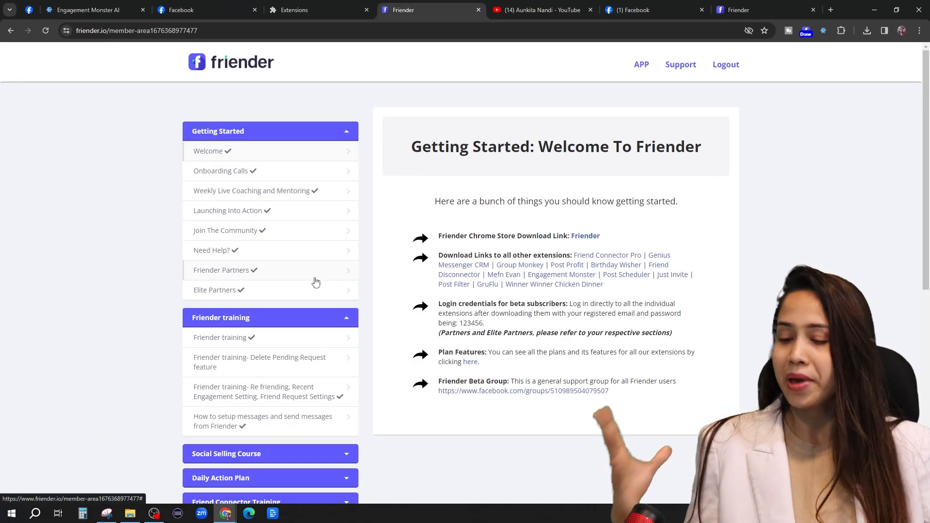
scroll(198, 282, down, 2)
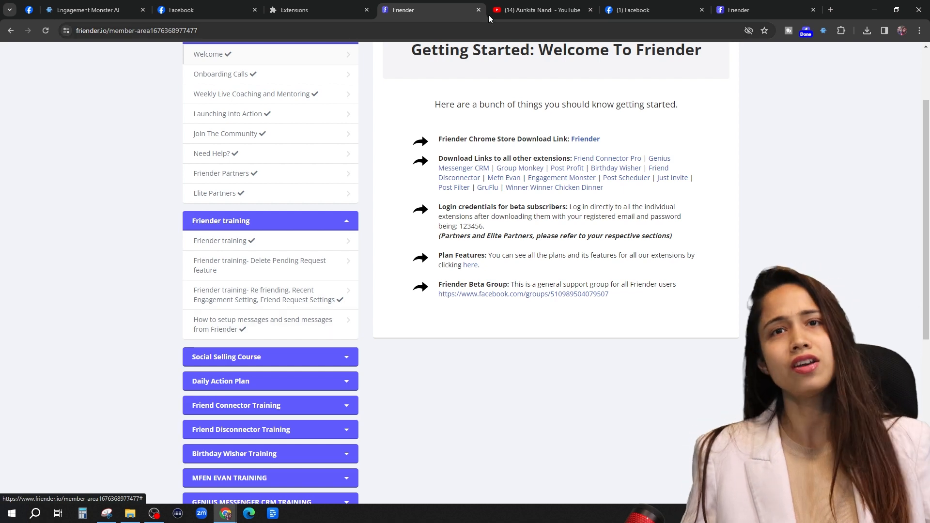
click(525, 9)
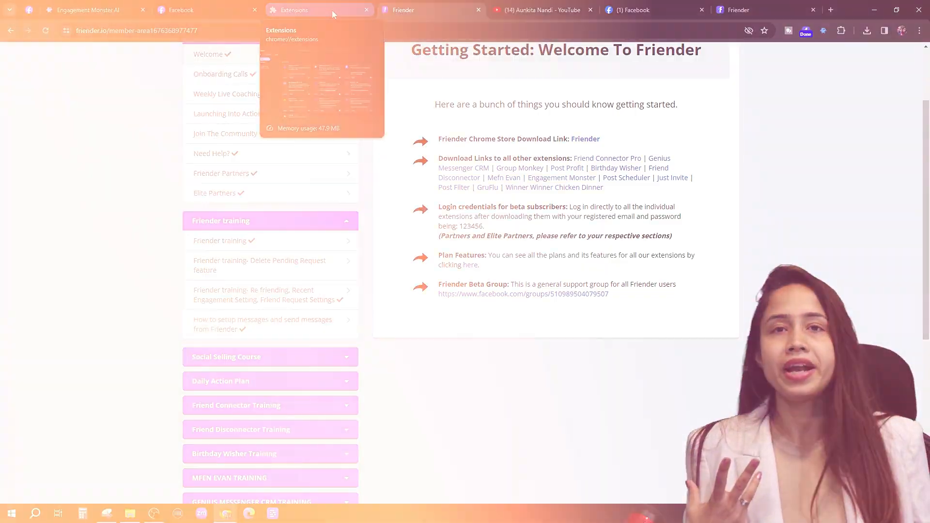
- Switch to the browser's extensions page and review the installed Friender extension
click(332, 10)
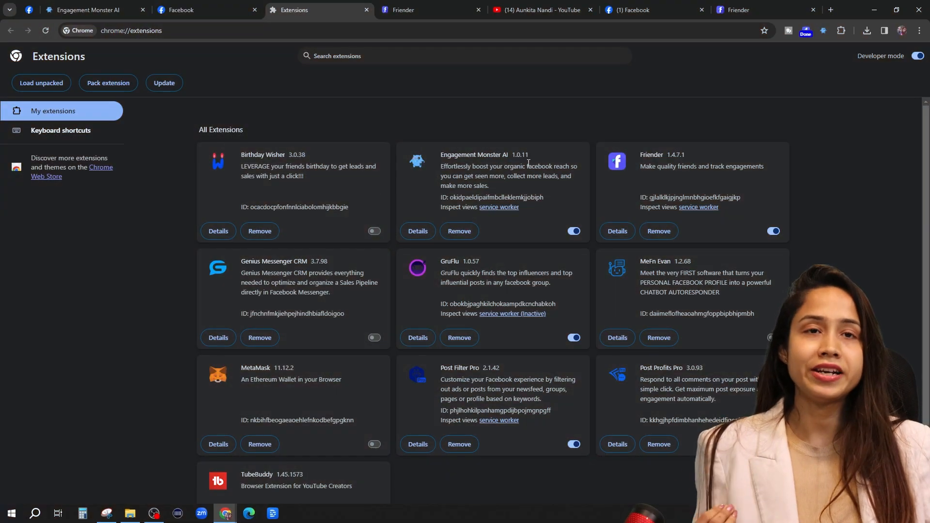
drag(691, 156, 670, 155)
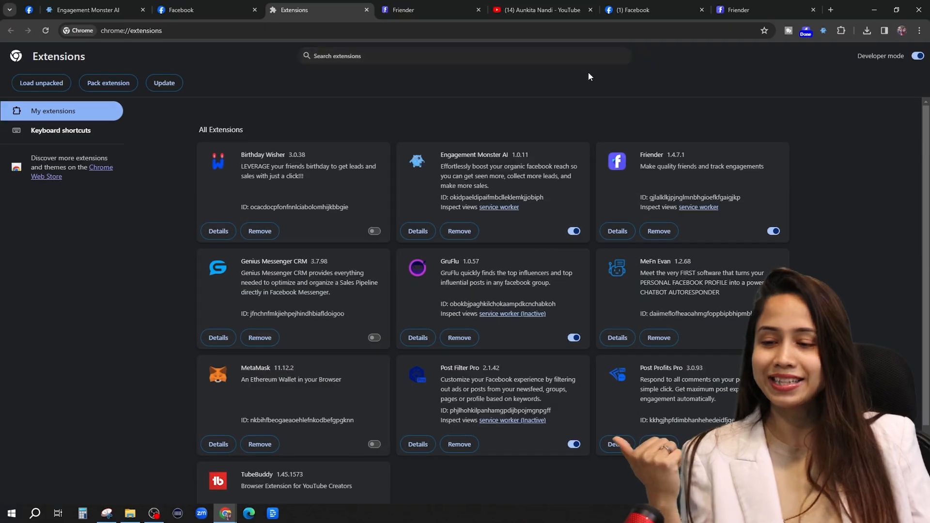
click(649, 10)
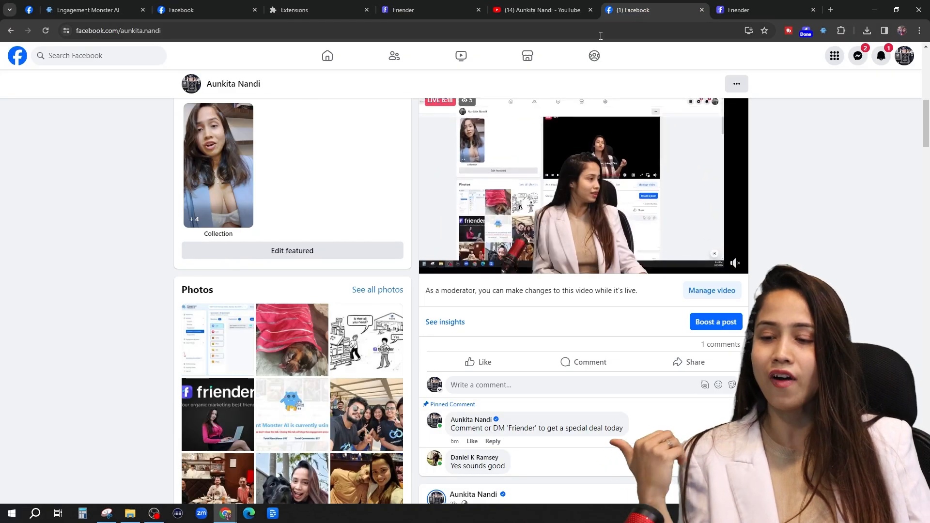
- Open the message groups in the Friender web app and view the never engaged friends template
click(732, 6)
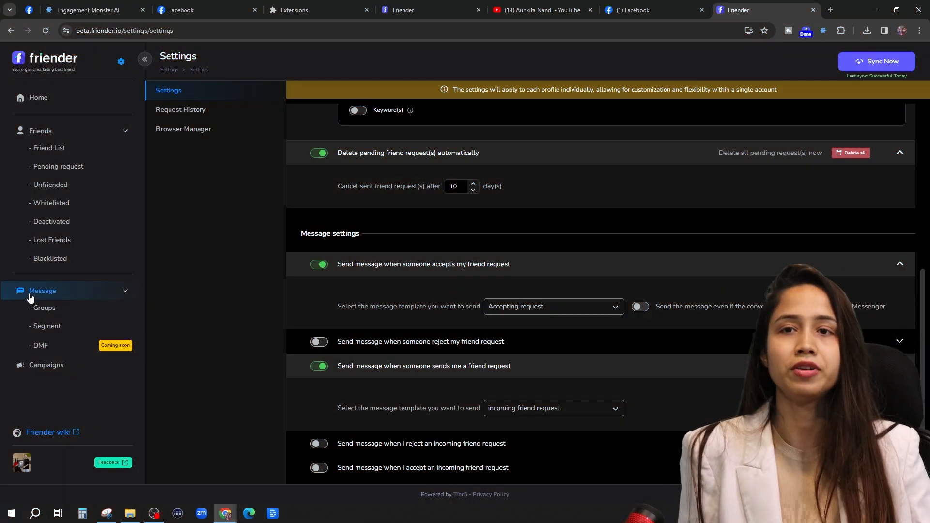
click(46, 308)
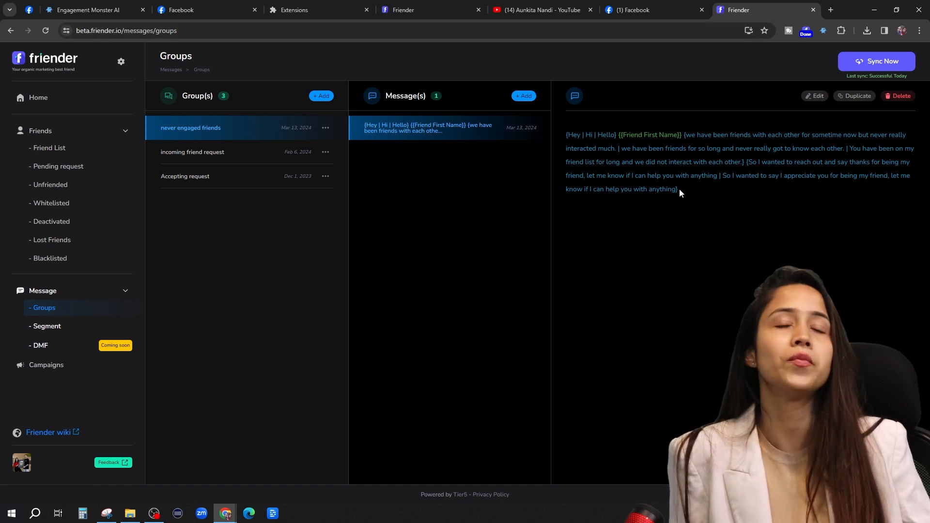
click(432, 8)
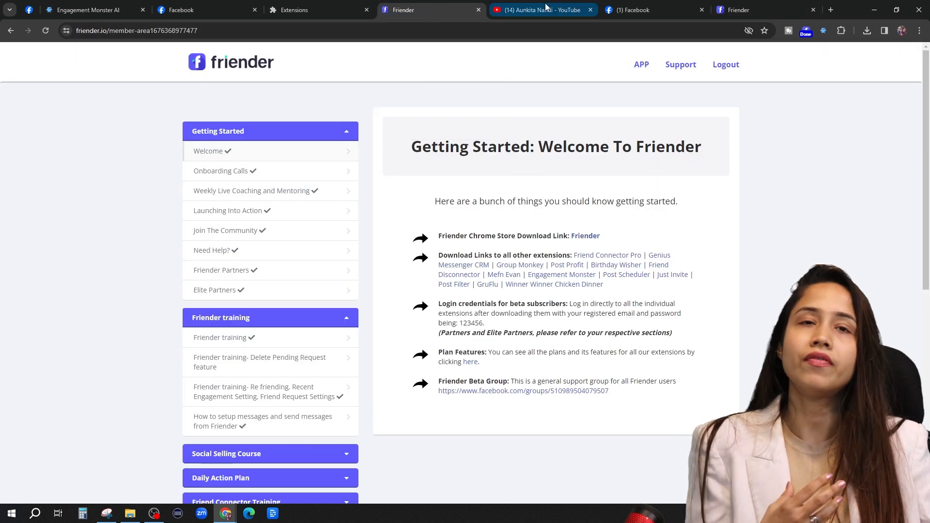
- Switch to the Friender web app and open its settings page
click(639, 9)
click(745, 10)
click(121, 62)
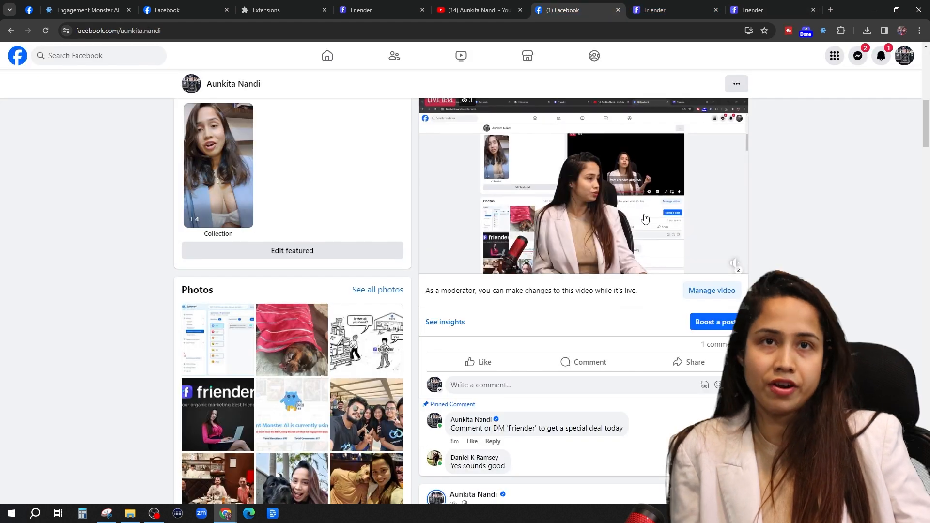
- Switch to Facebook and open the members list of the SaaSpreneurs group
click(564, 9)
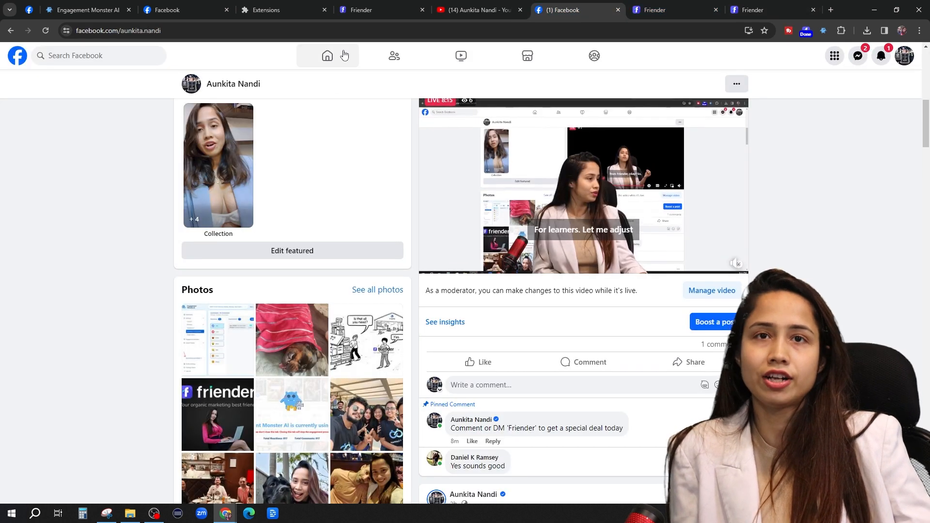
click(328, 56)
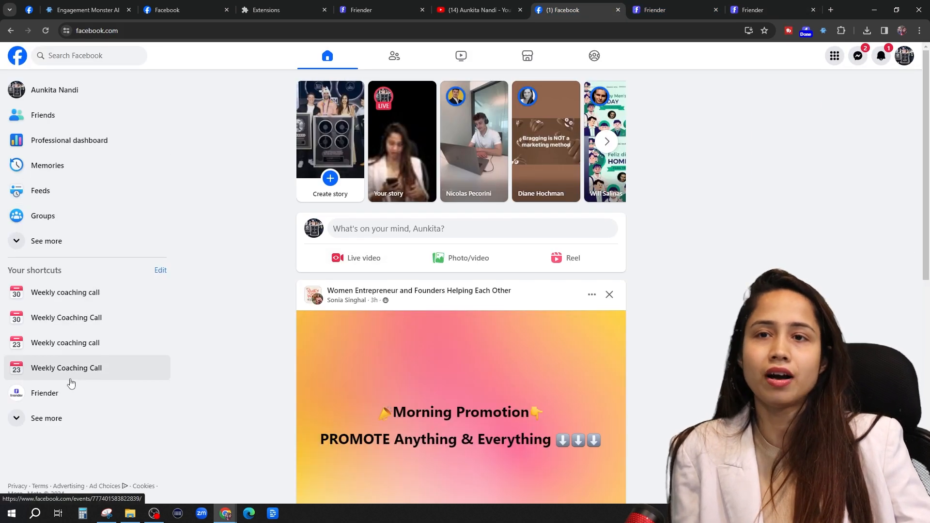
click(46, 418)
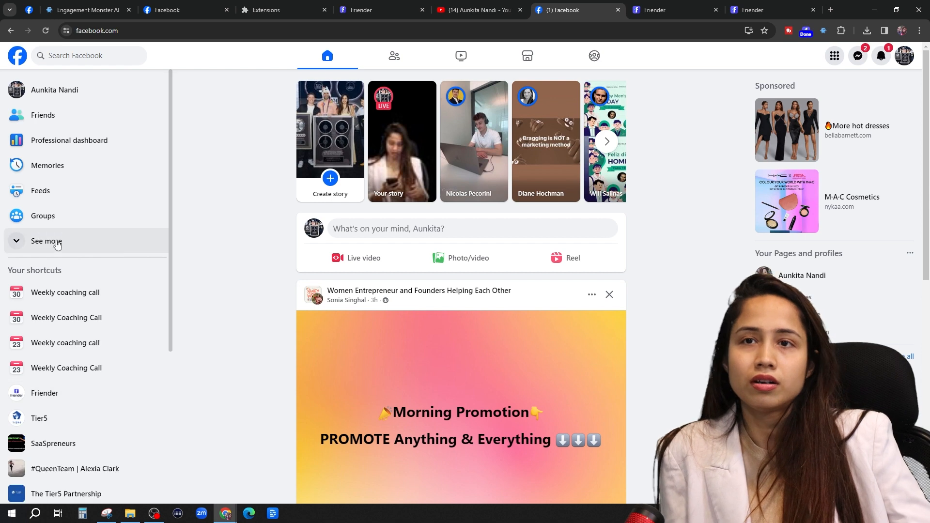
scroll(87, 339, down, 3)
click(83, 297)
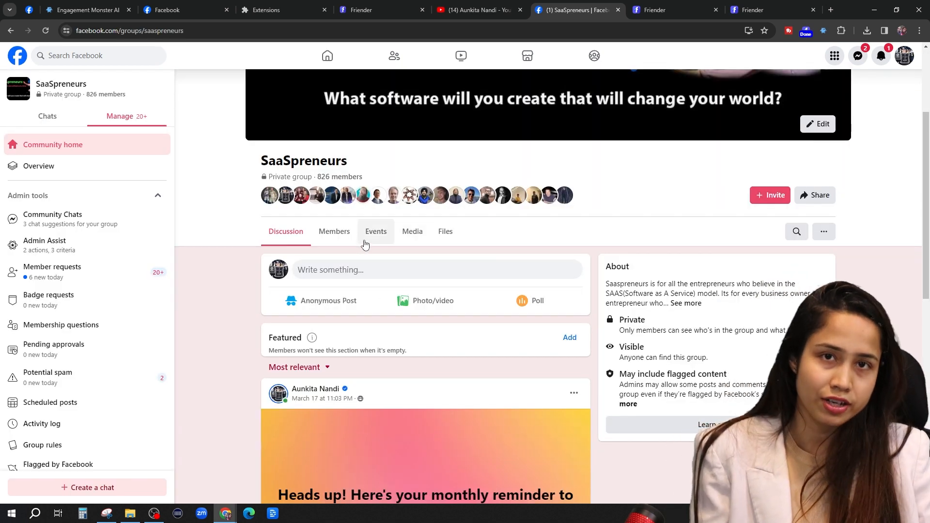
click(332, 233)
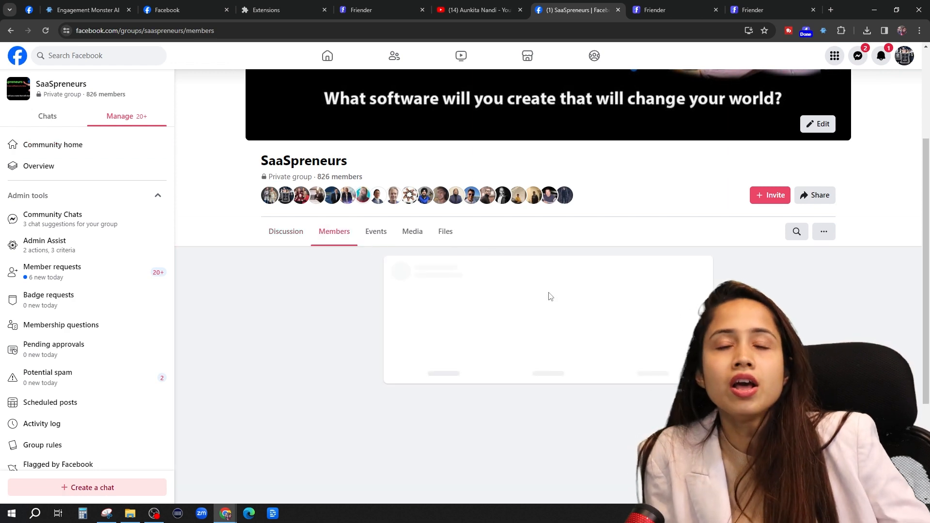
scroll(588, 305, down, 8)
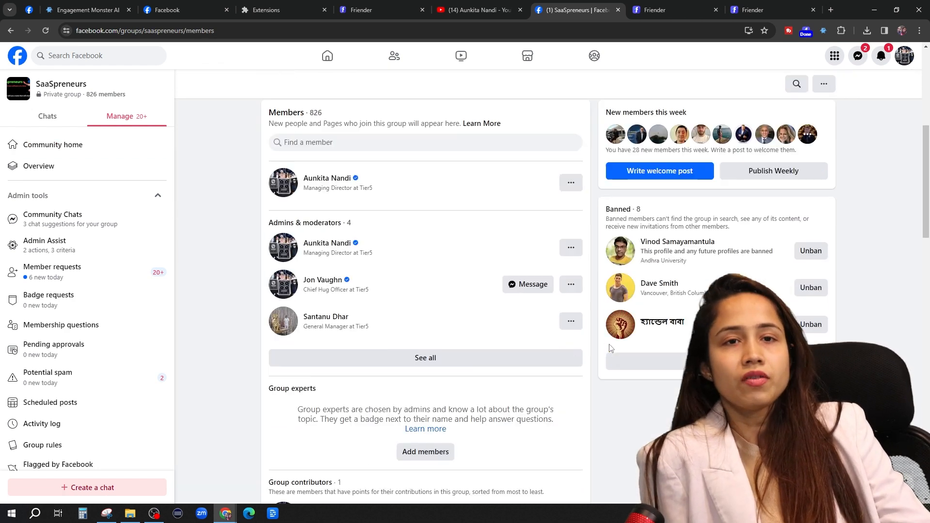
- Open the Friender extension's Facebook groups settings and enable the Send message option
click(806, 31)
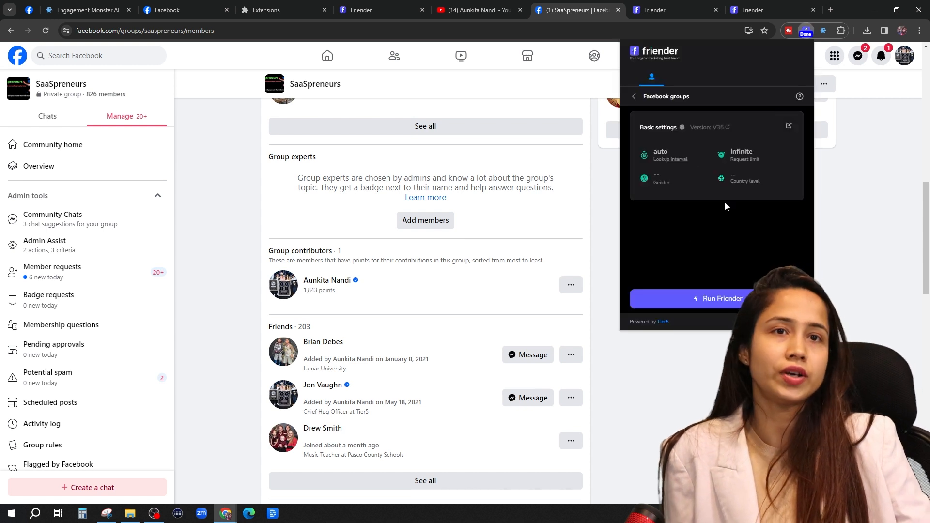
click(788, 125)
scroll(733, 246, down, 3)
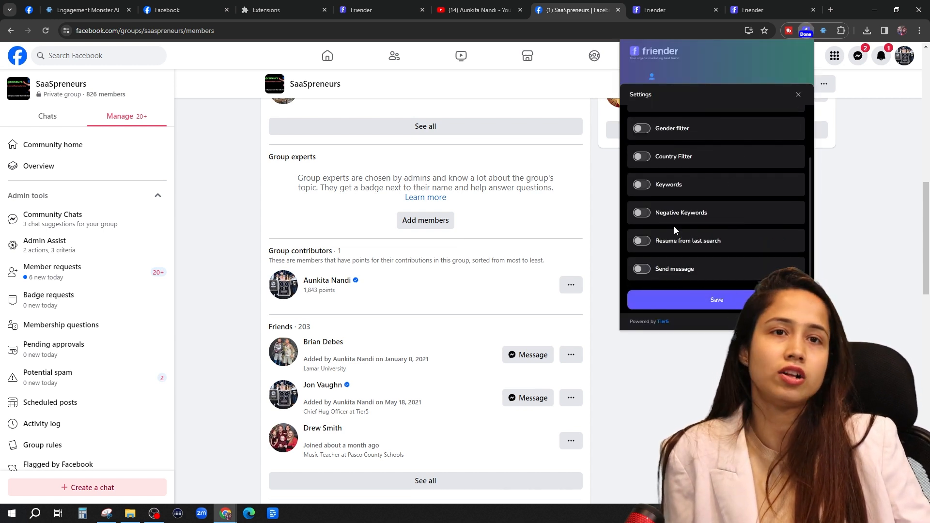
click(642, 269)
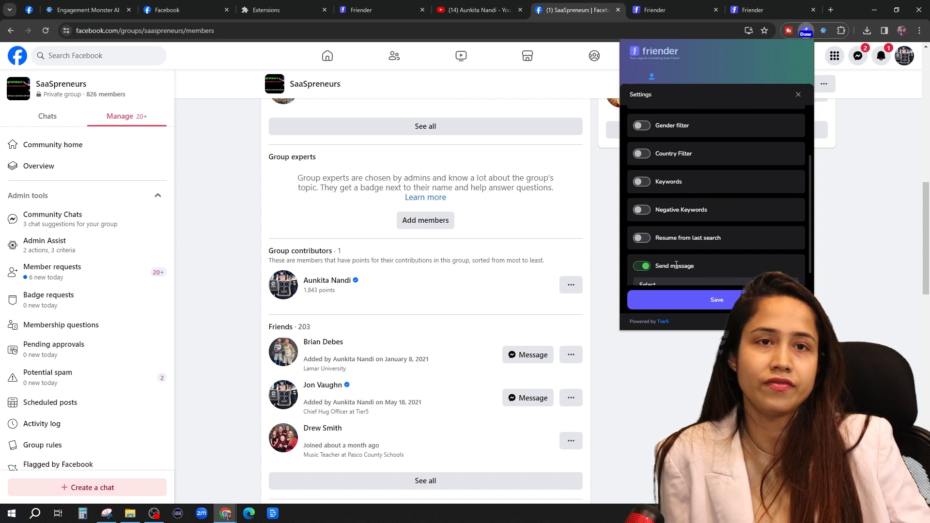
scroll(678, 269, down, 1)
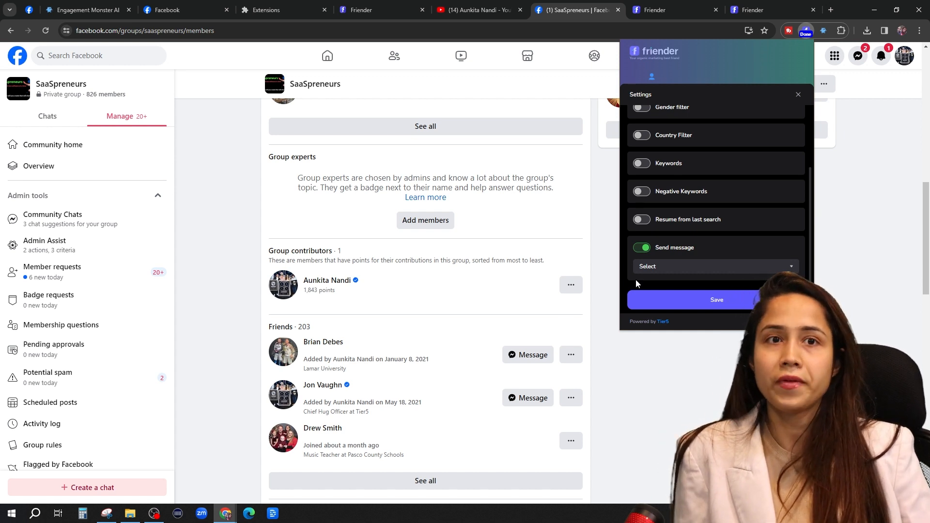
click(644, 248)
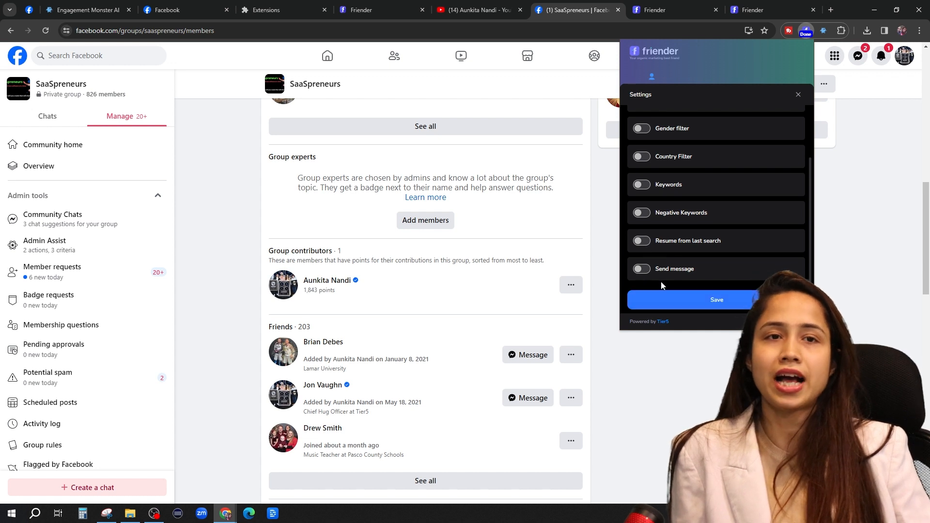
click(644, 269)
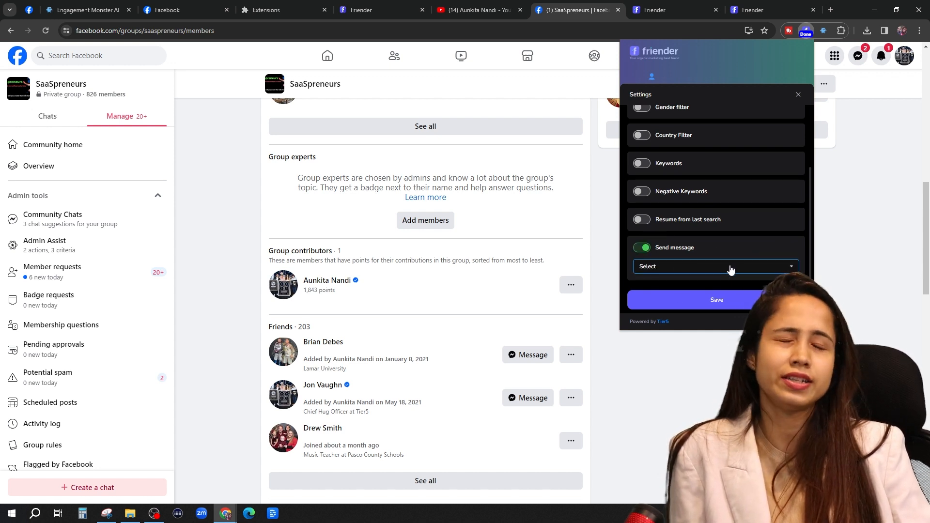
- View the incoming message requests in Facebook Messenger and return to the chat list
click(858, 55)
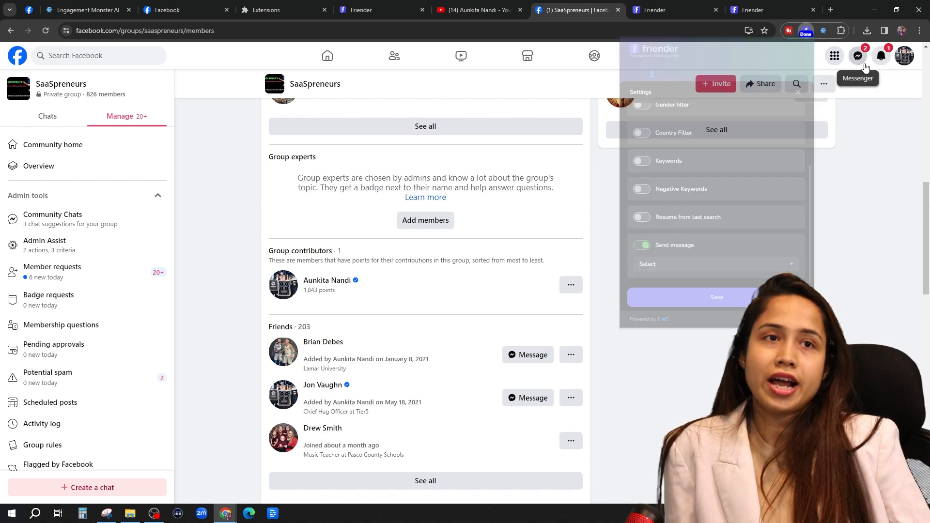
click(823, 162)
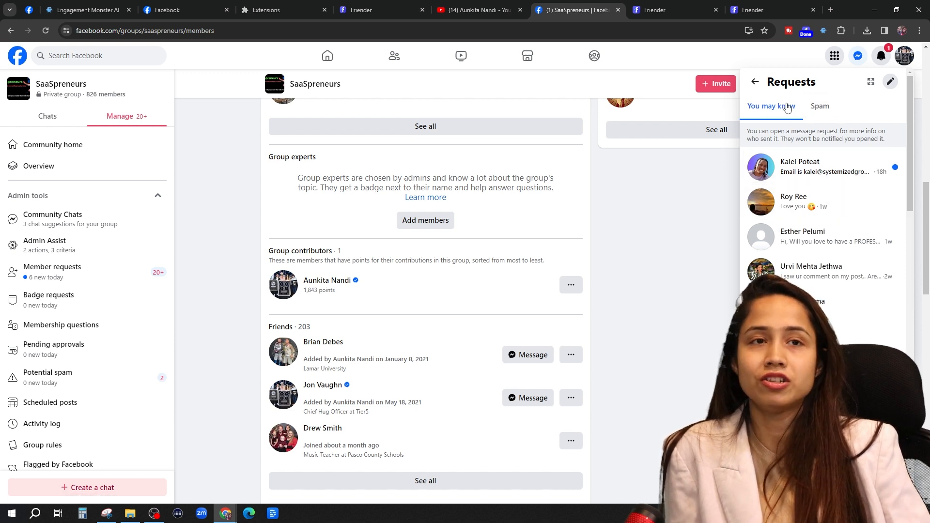
click(755, 81)
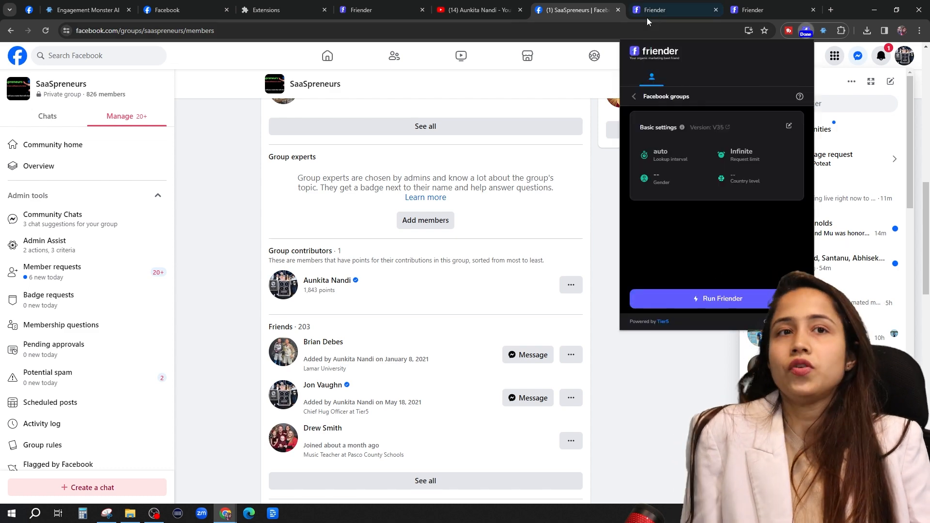
- In the Friender web app's message settings, enable sending a message when accepting an incoming friend request
click(660, 10)
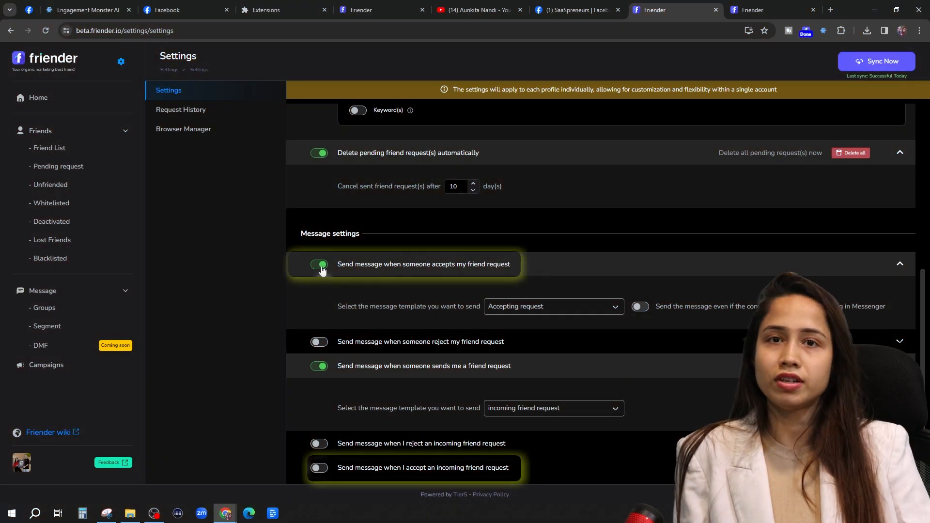
click(320, 467)
scroll(503, 448, down, 1)
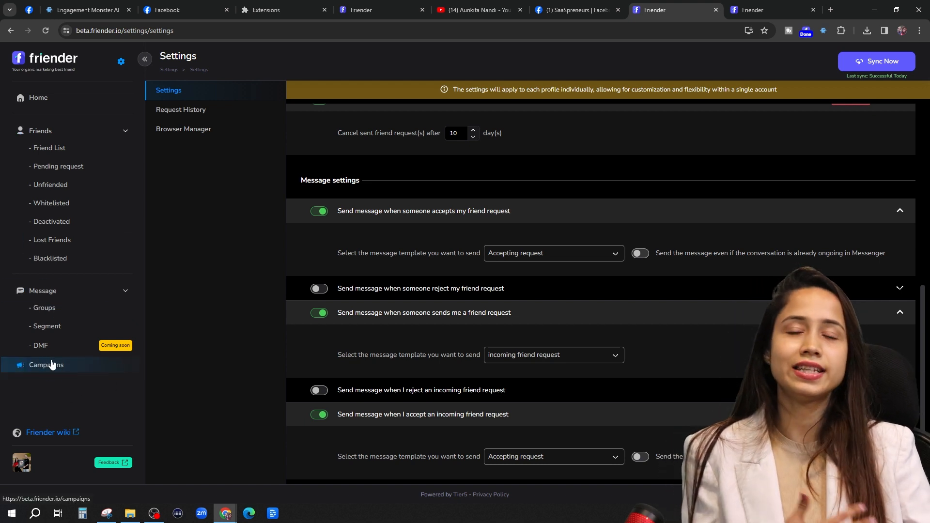
- Open the Send test messages campaign and browse its list of friends with their message status
click(29, 368)
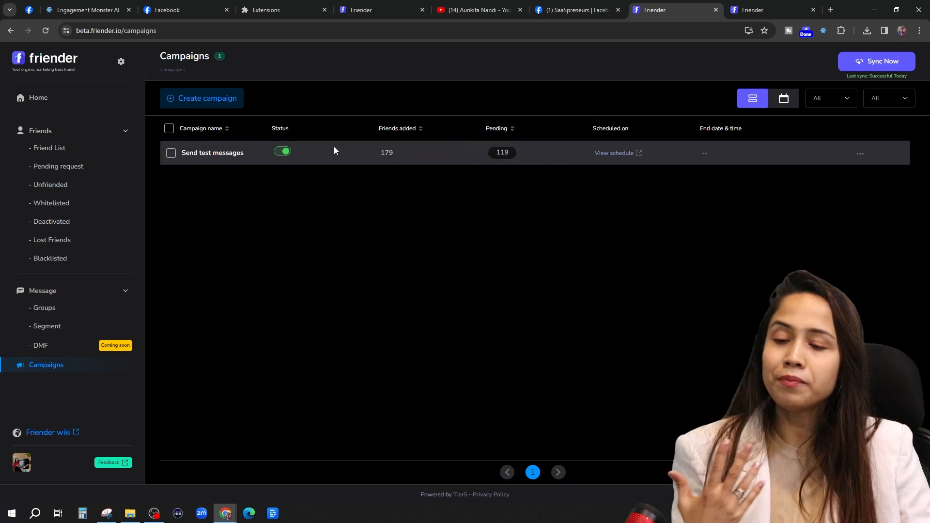
click(232, 154)
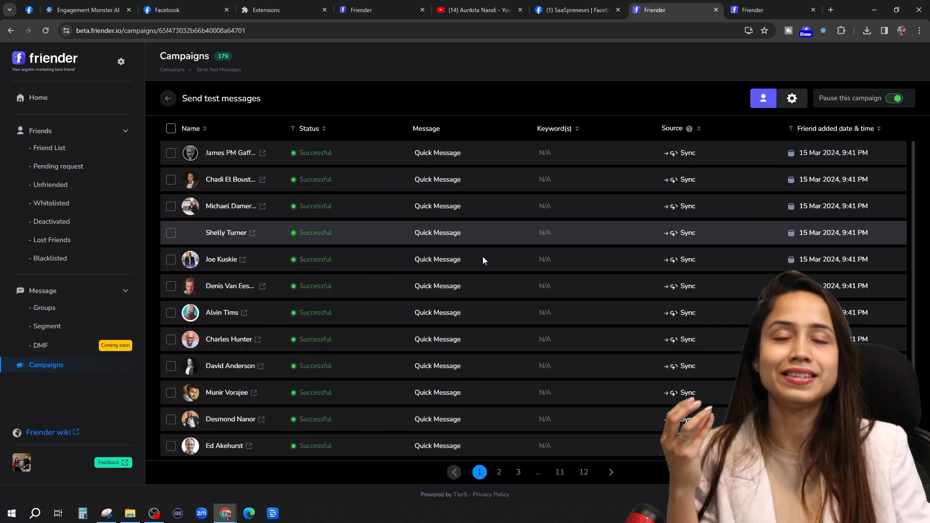
scroll(365, 253, down, 1)
scroll(365, 250, down, 1)
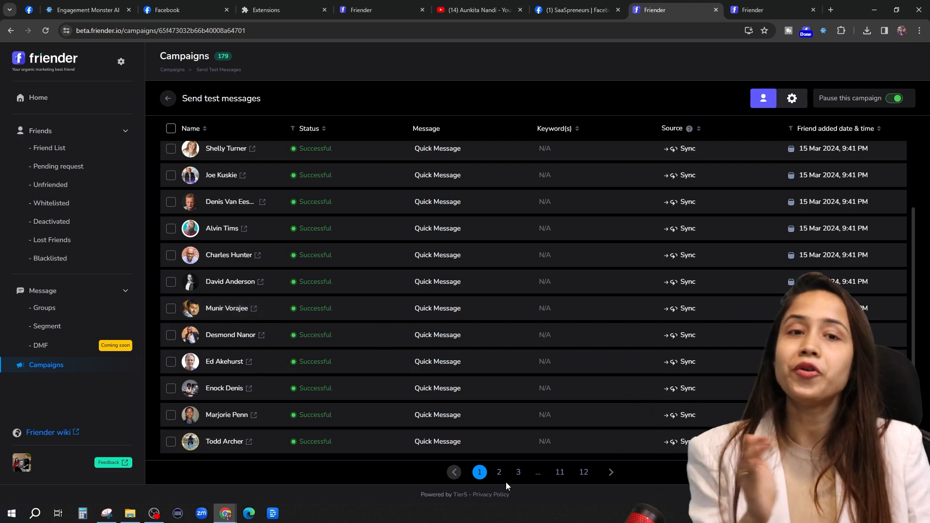
click(499, 472)
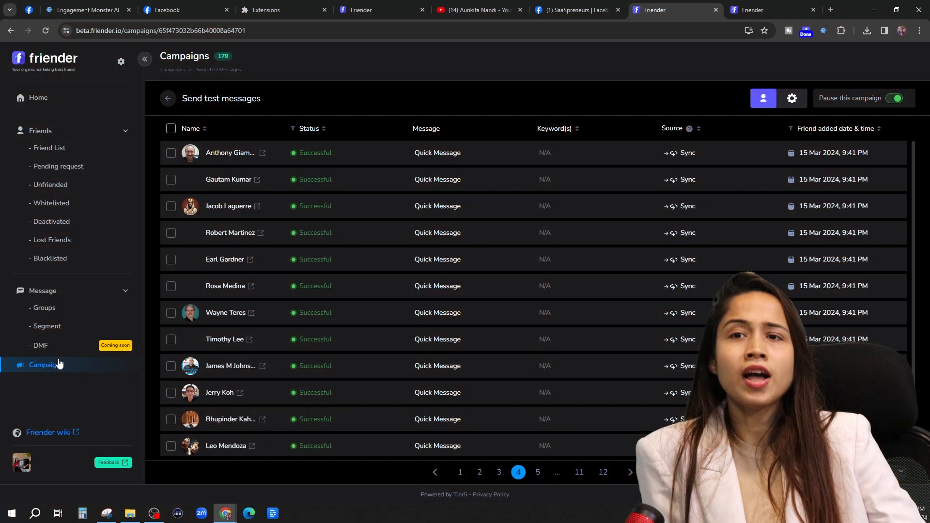
- Return to the full campaigns list, then look at the SaaSpreneurs group page on Facebook and come back to Friender
click(46, 364)
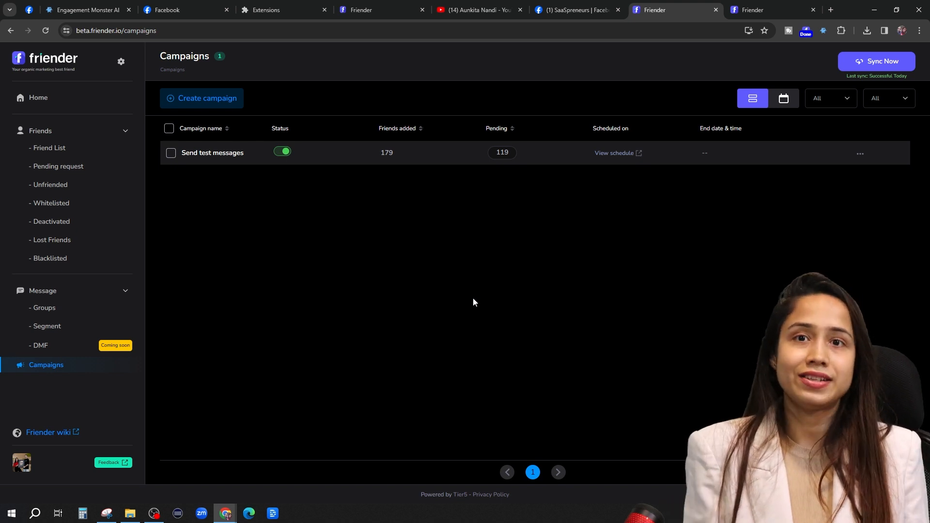
click(565, 9)
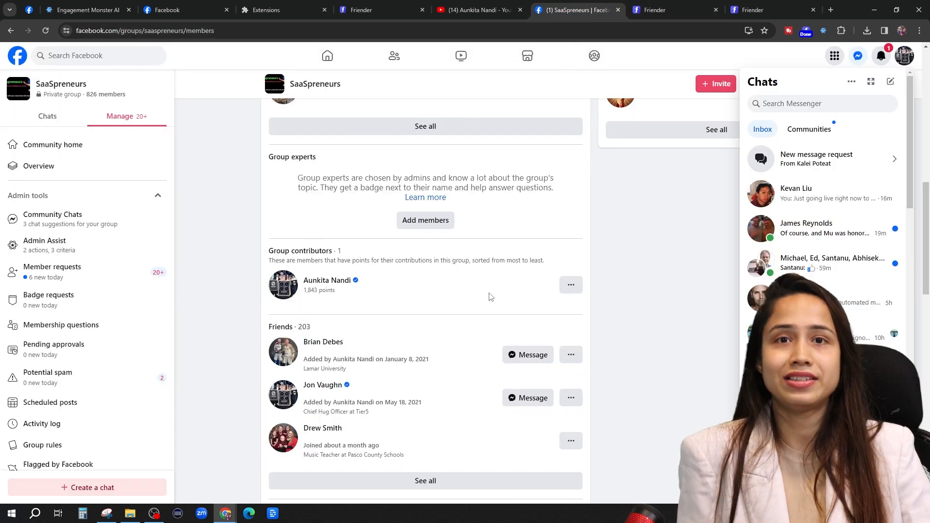
click(652, 6)
click(566, 12)
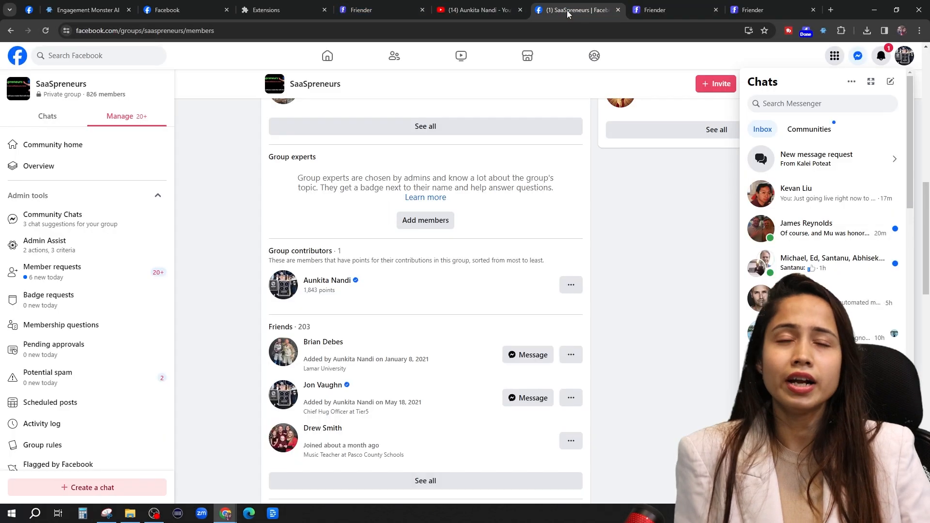
click(861, 61)
click(653, 9)
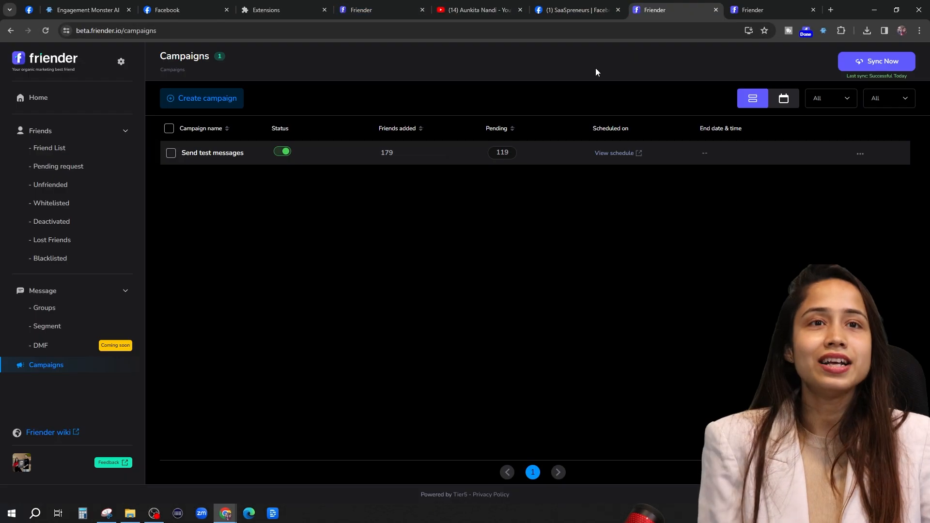
- Show the campaigns in the weekly calendar view and check the computer's current date and time
click(784, 99)
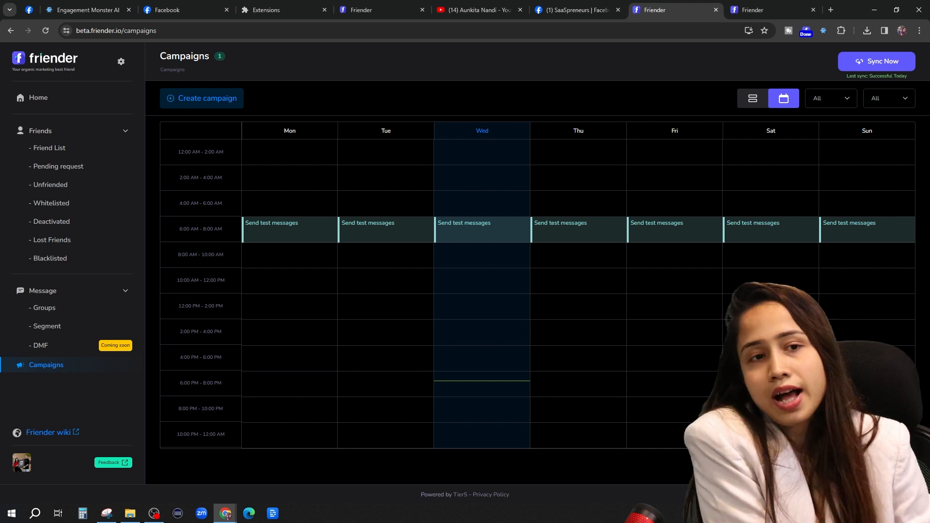
click(890, 513)
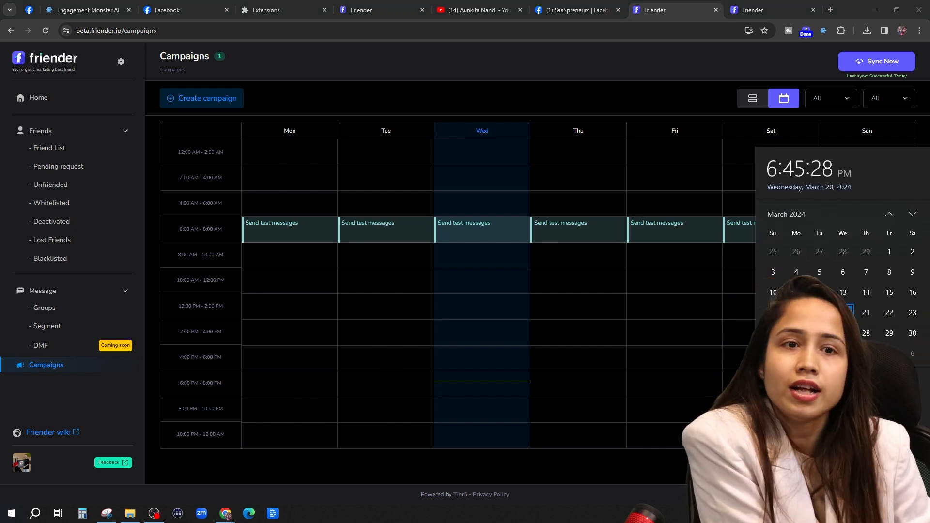
click(890, 513)
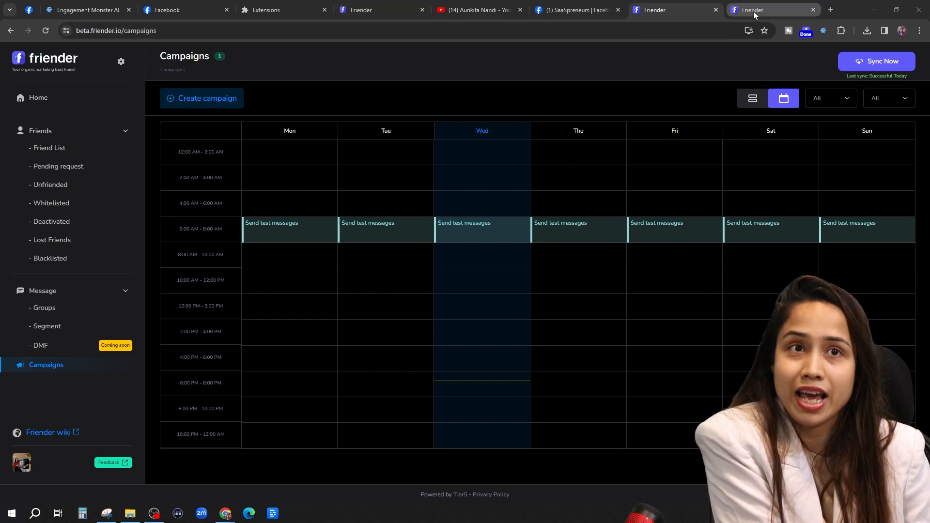
click(604, 8)
click(678, 9)
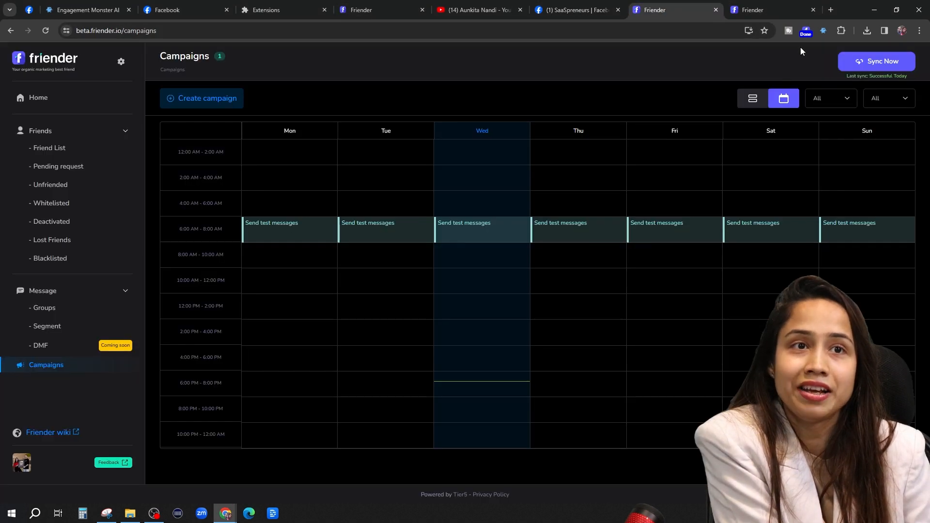
click(775, 10)
click(688, 10)
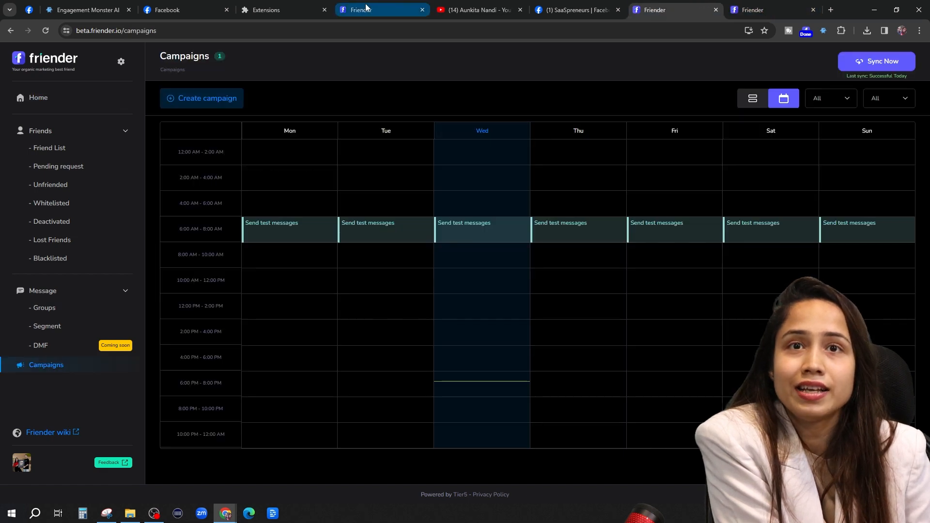
- Look through the sent messages in the Facebook Messenger chat list and return to Friender's campaign calendar
click(164, 11)
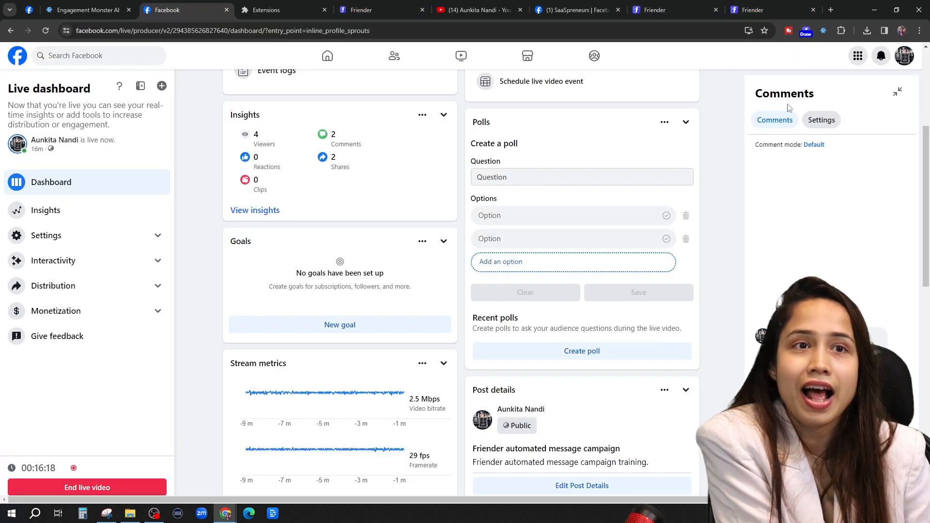
click(543, 8)
scroll(839, 135, down, 2)
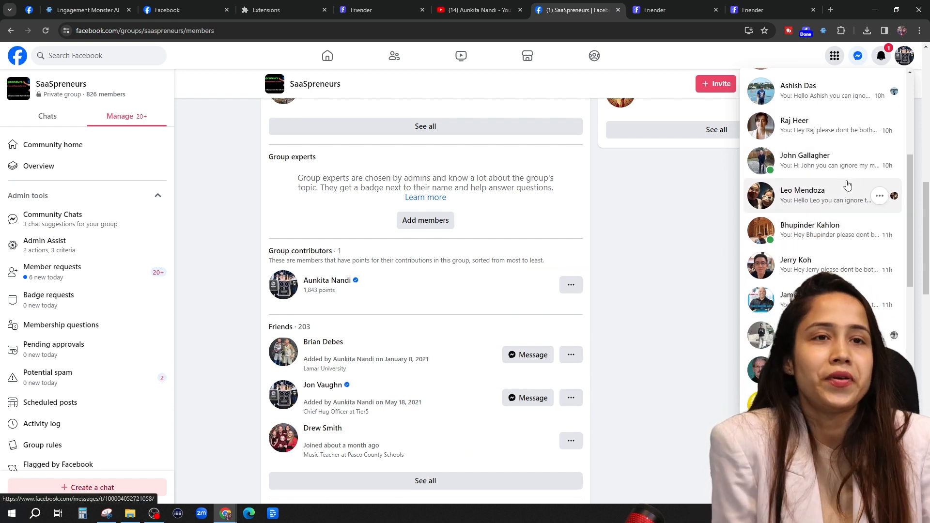
click(819, 175)
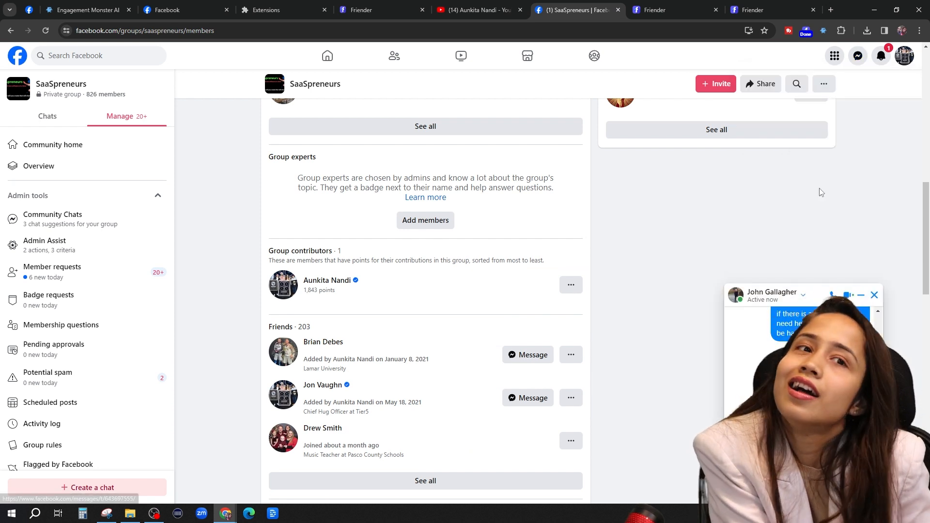
scroll(820, 191, down, 1)
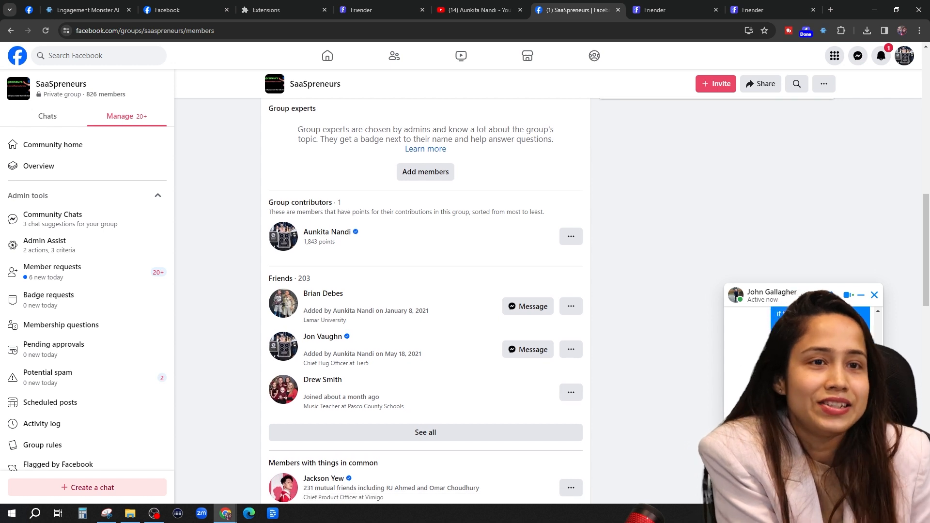
click(857, 55)
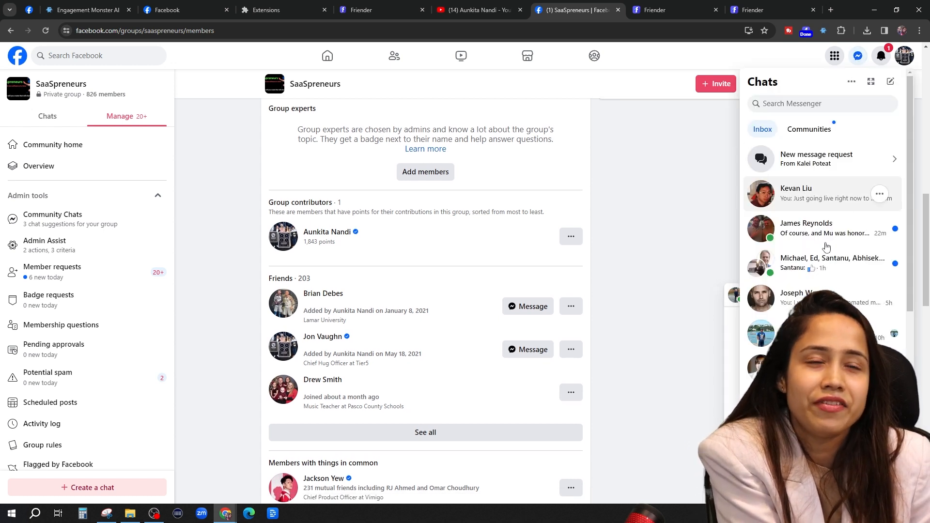
scroll(824, 297, down, 4)
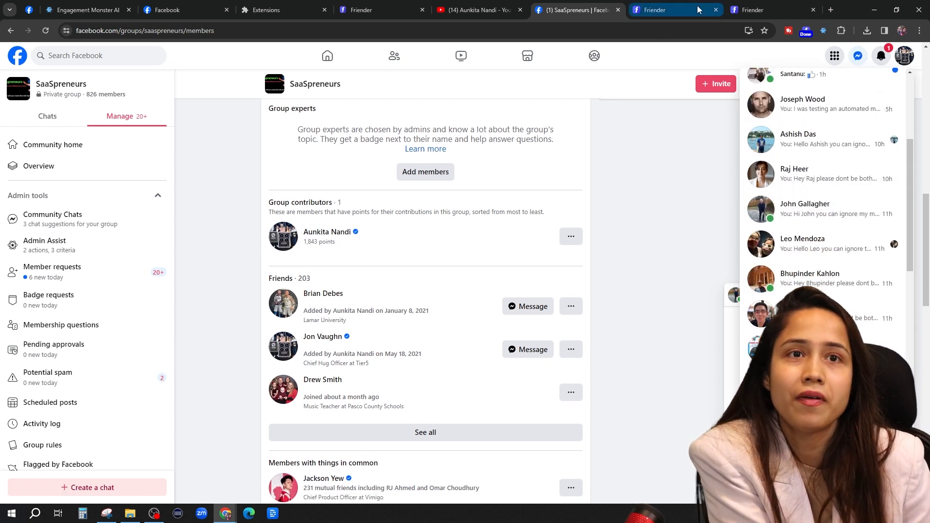
click(650, 10)
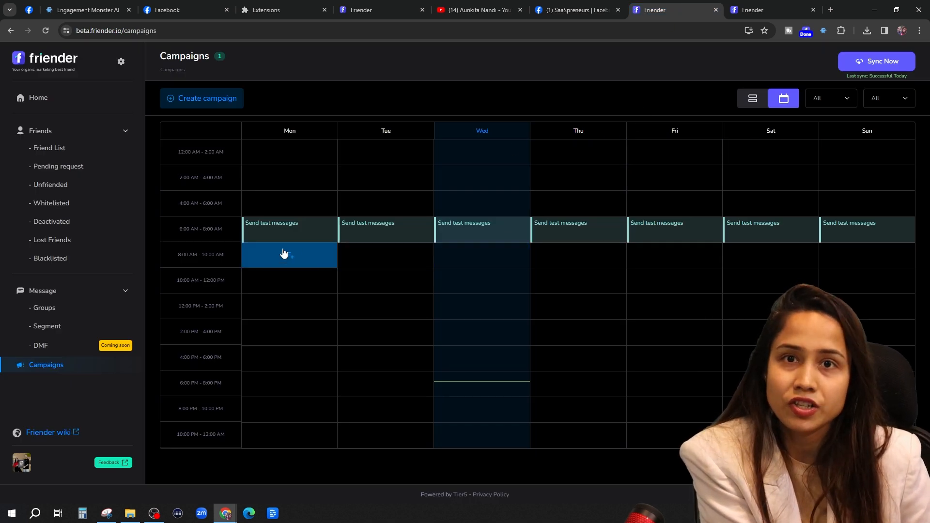
click(276, 234)
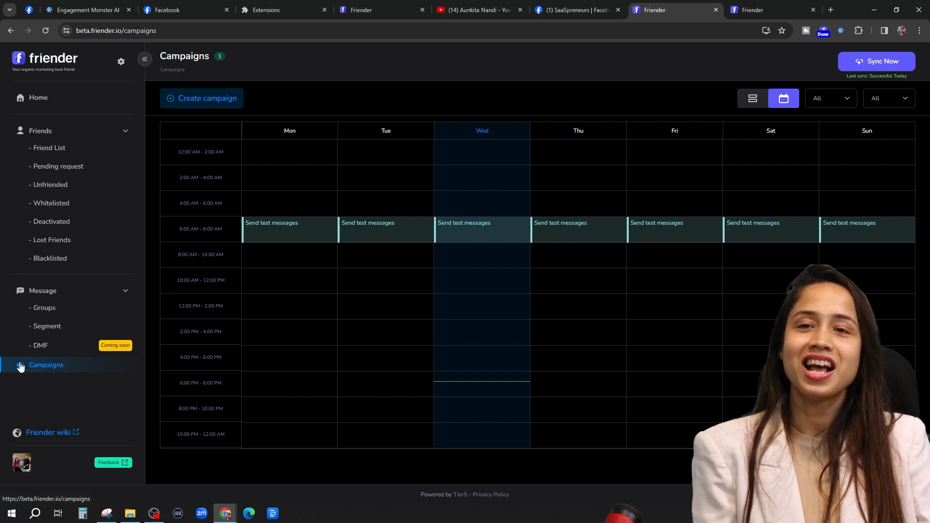
- Start creating a new campaign from the campaigns list and name it "never engaged friends"
click(62, 107)
click(52, 362)
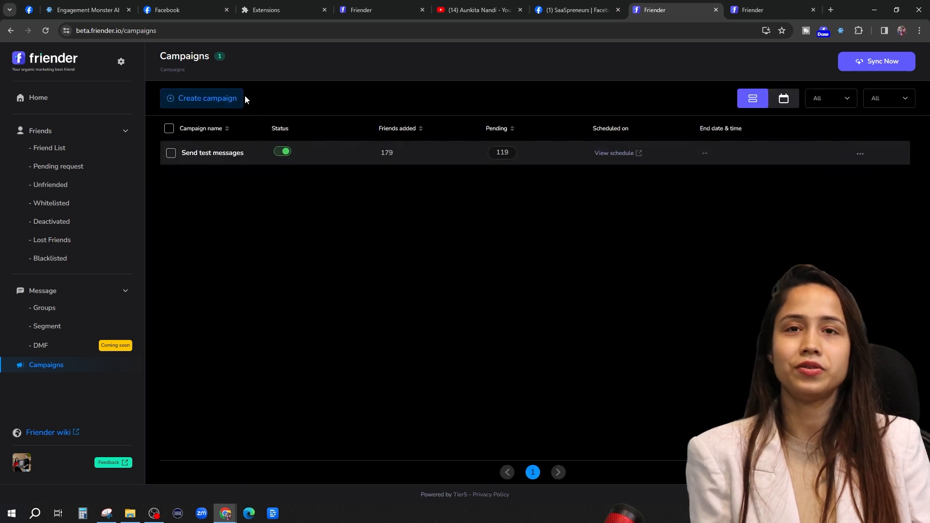
click(216, 102)
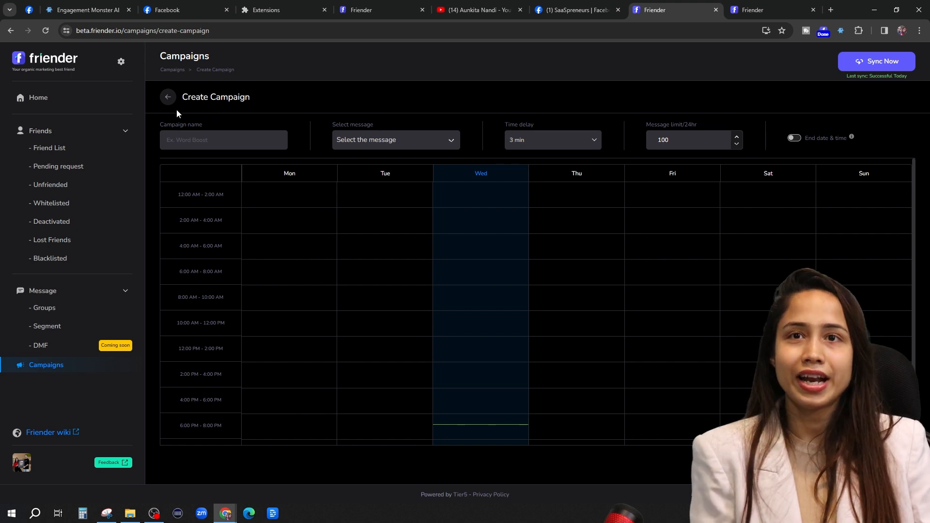
click(229, 138)
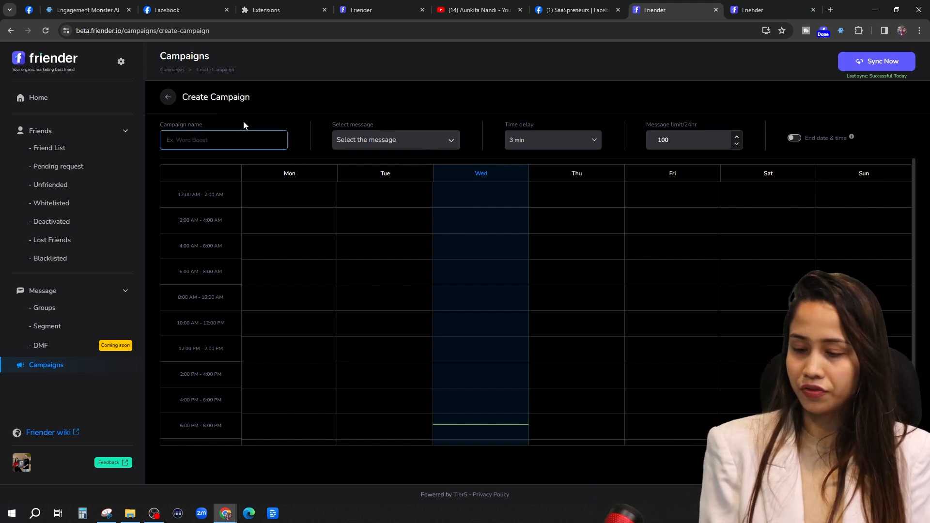
text(never engaged friends)
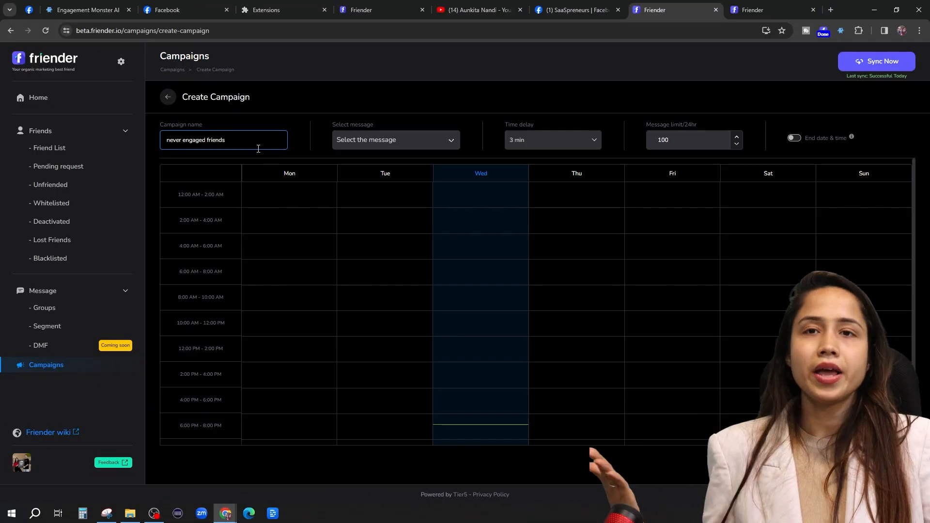
- View the campaign's message choices, open the quick message editor and close it without writing a message
click(374, 141)
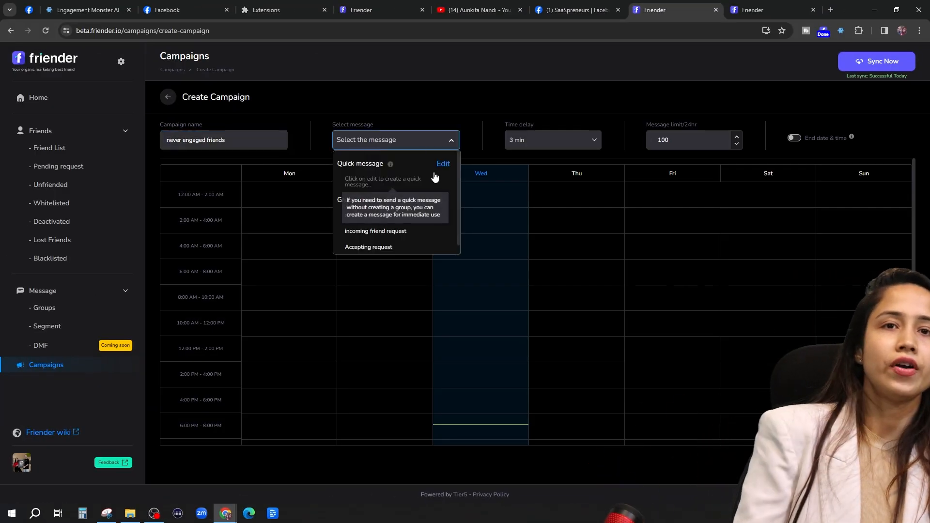
scroll(391, 180, down, 1)
scroll(392, 180, up, 1)
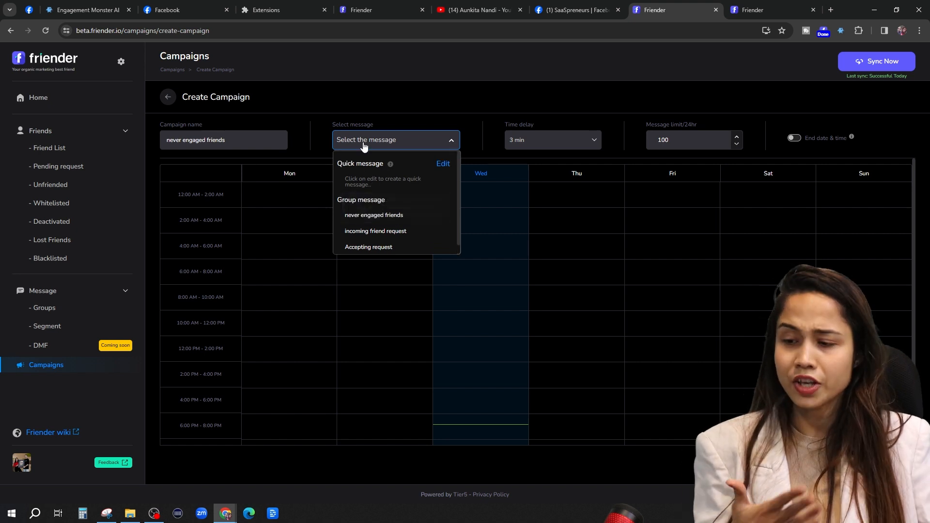
click(443, 164)
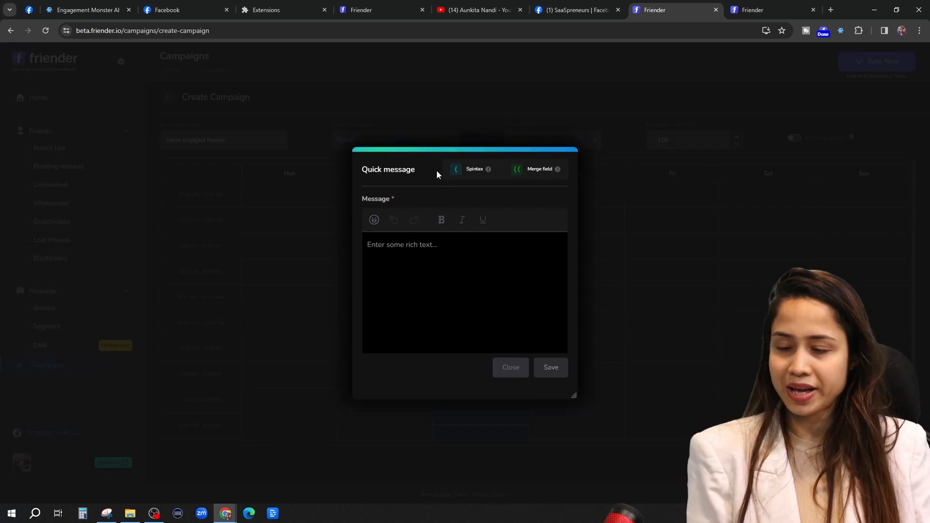
click(503, 373)
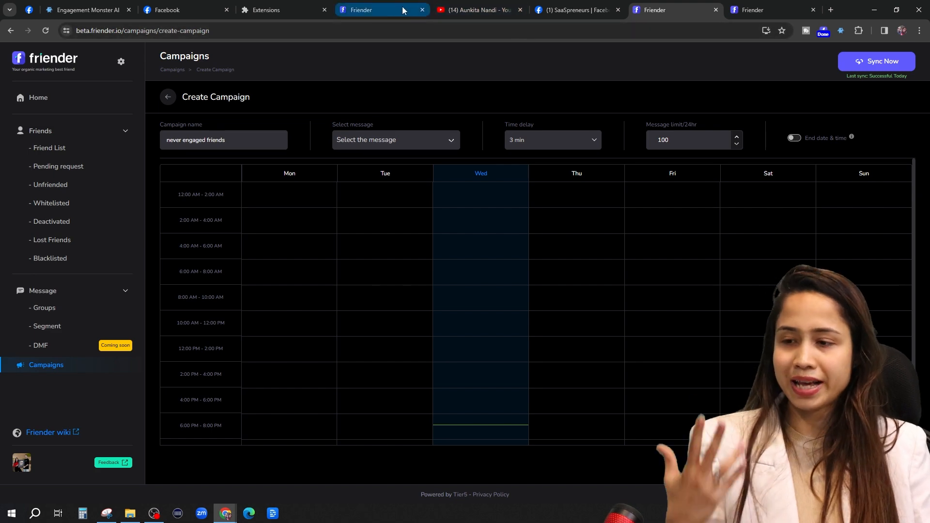
- Browse the Friender training lessons in the member area and return to the campaign form
click(373, 10)
scroll(303, 318, down, 3)
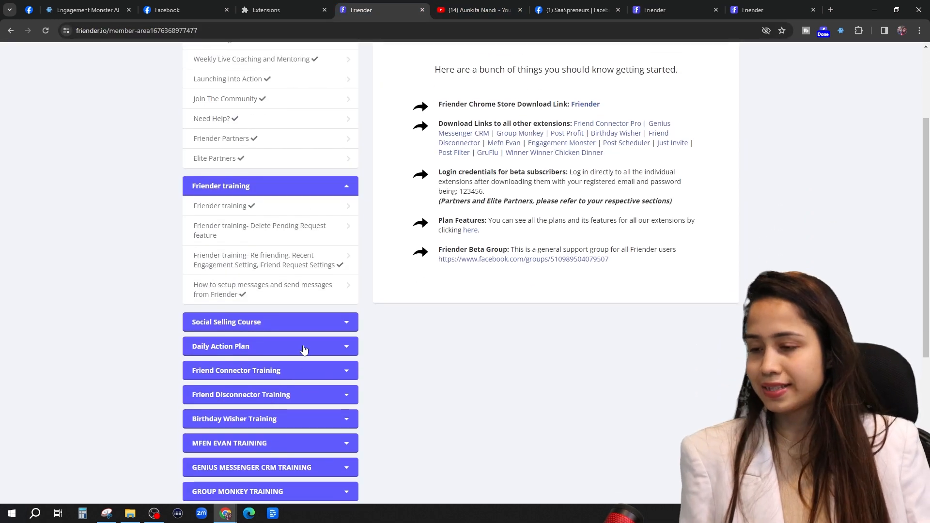
scroll(307, 353, up, 3)
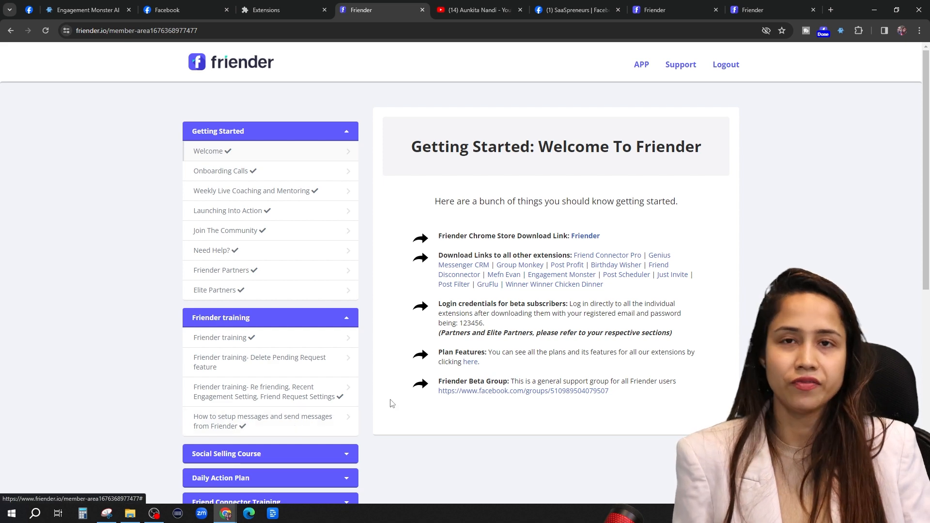
click(665, 13)
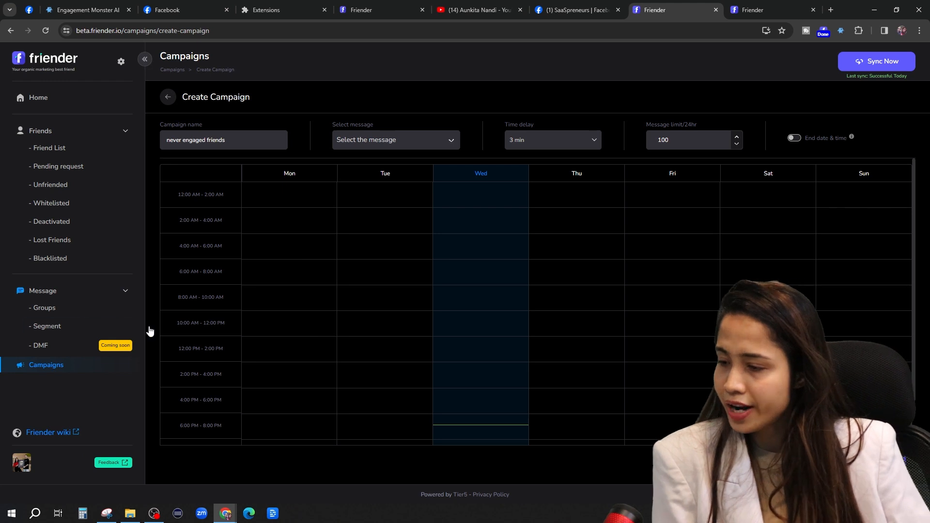
- Set the campaign's message limit per 24 hours to 30
click(683, 144)
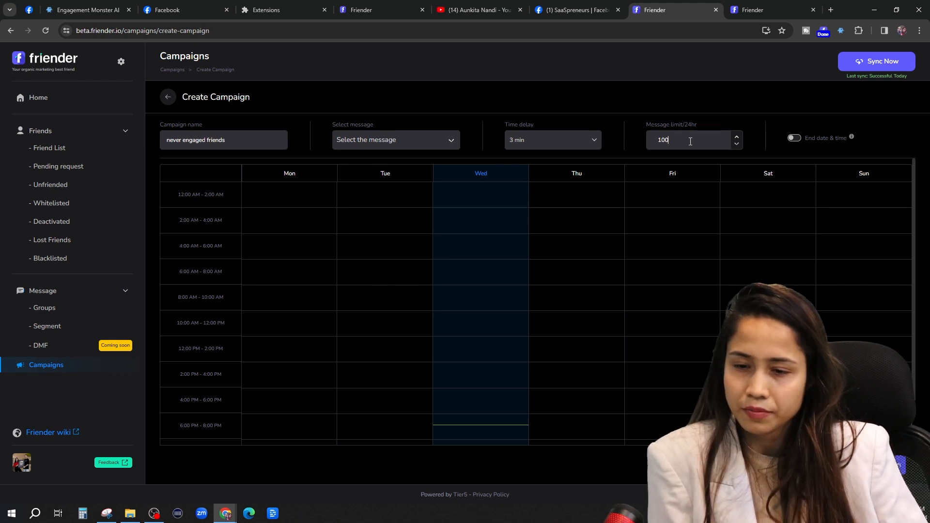
key(BackSpace)
key(BackSpace)
key(BackSpace)
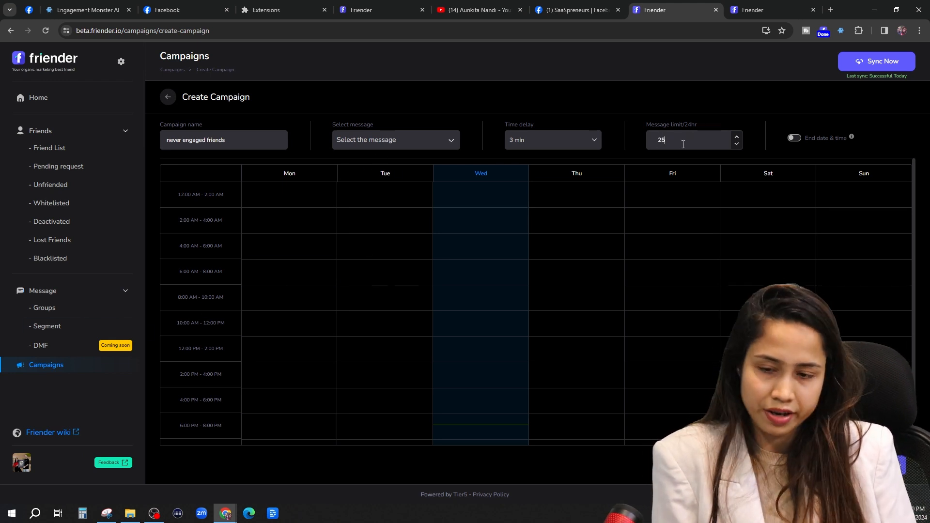
text(25)
key(BackSpace)
key(BackSpace)
text(30)
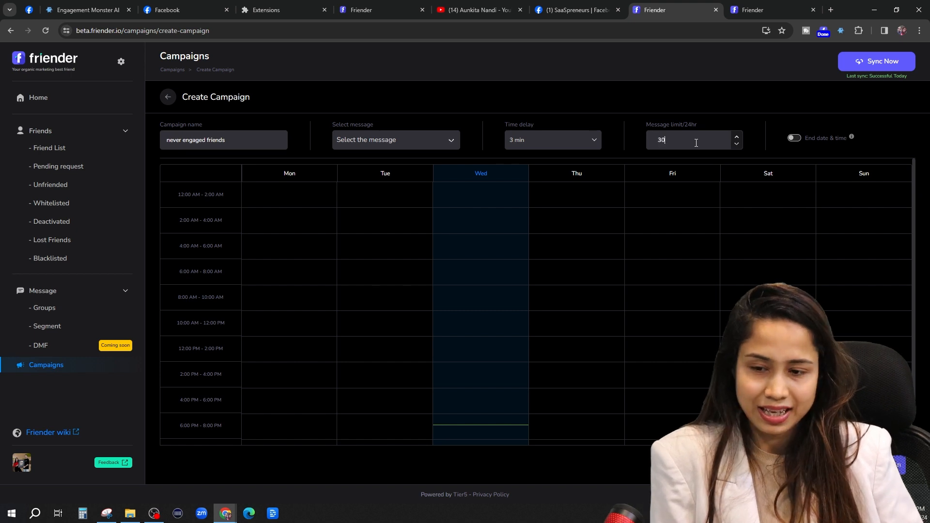
- Set the campaign's time delay to 5 min and enable its end date and time option
click(552, 140)
click(530, 162)
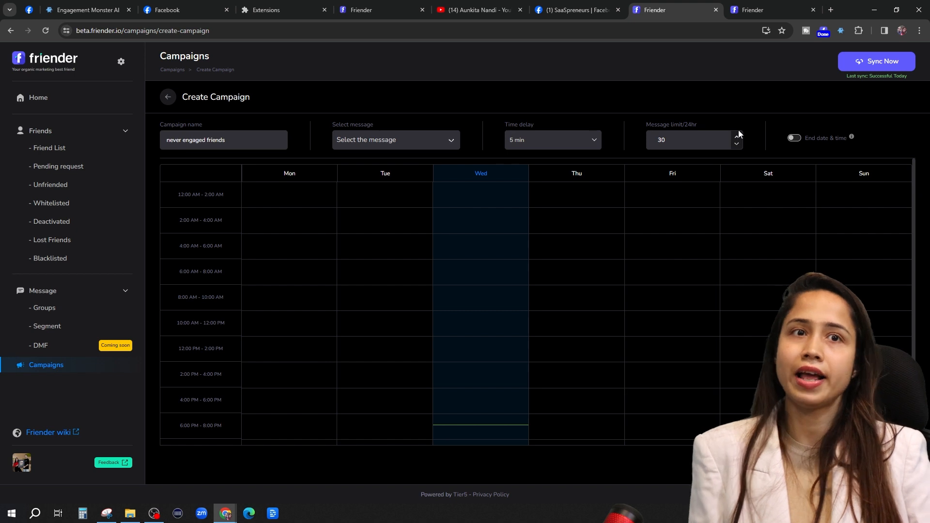
click(685, 137)
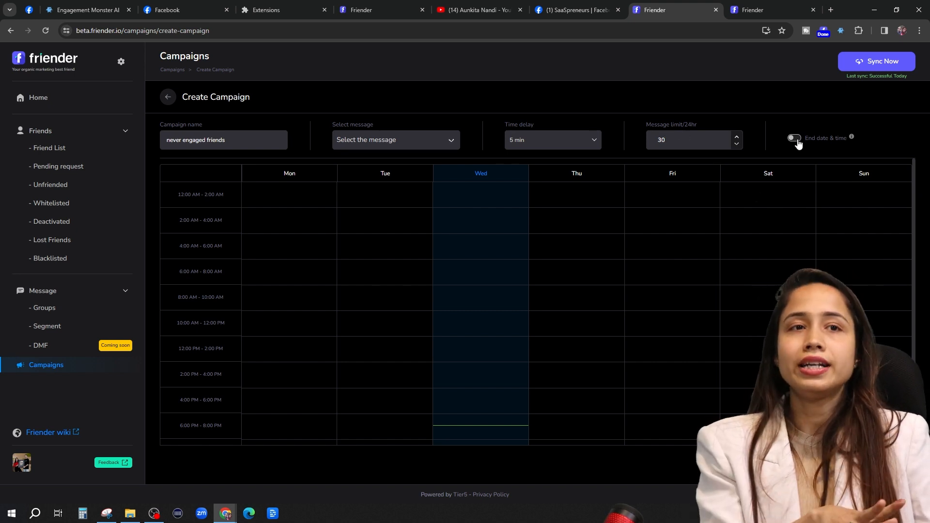
mouse_move(845, 134)
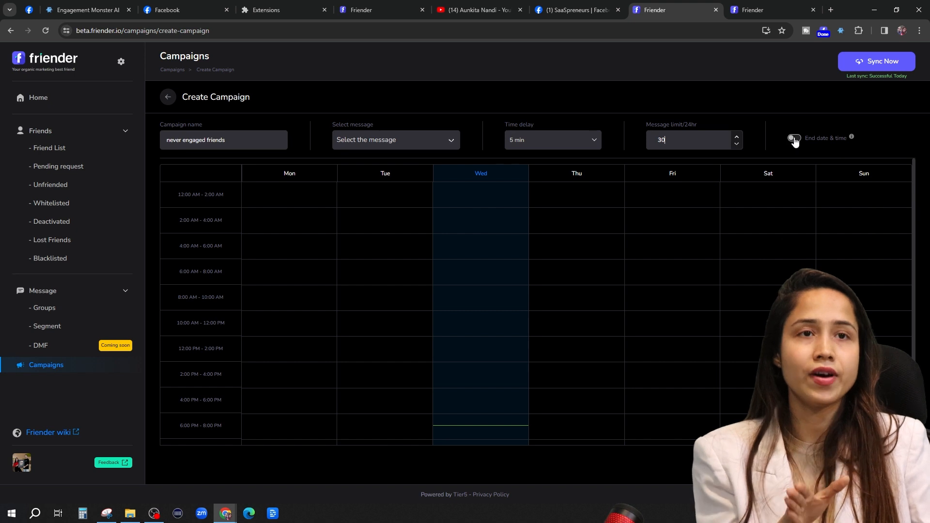
click(794, 139)
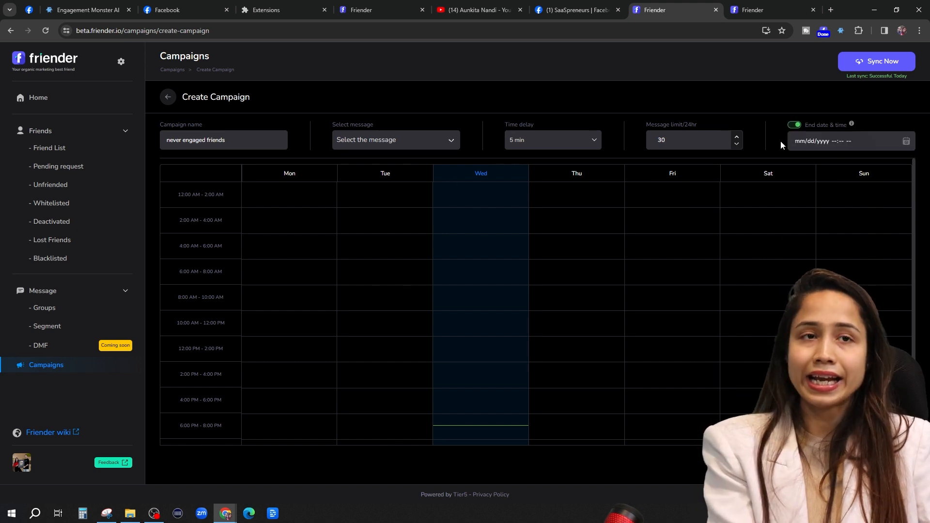
- Check the end date picker without choosing a date and turn off the campaign's end date and time option
click(823, 140)
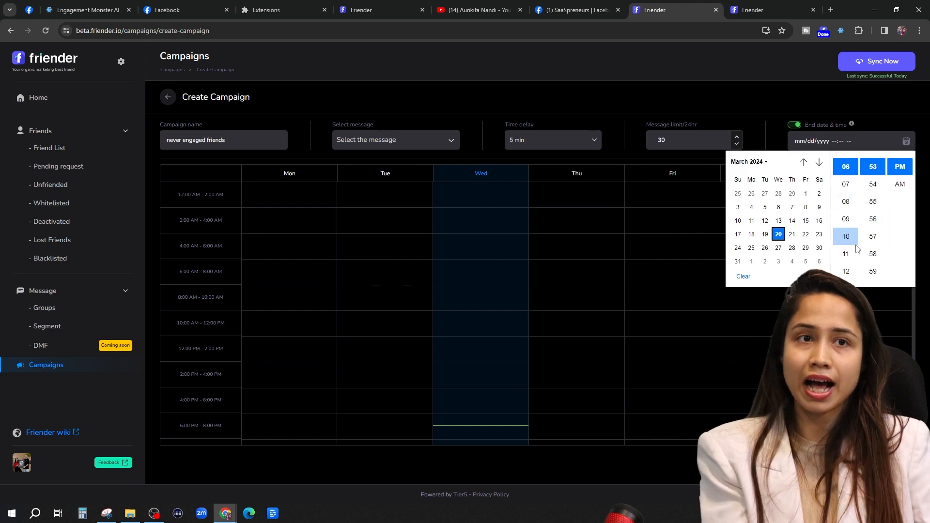
click(792, 127)
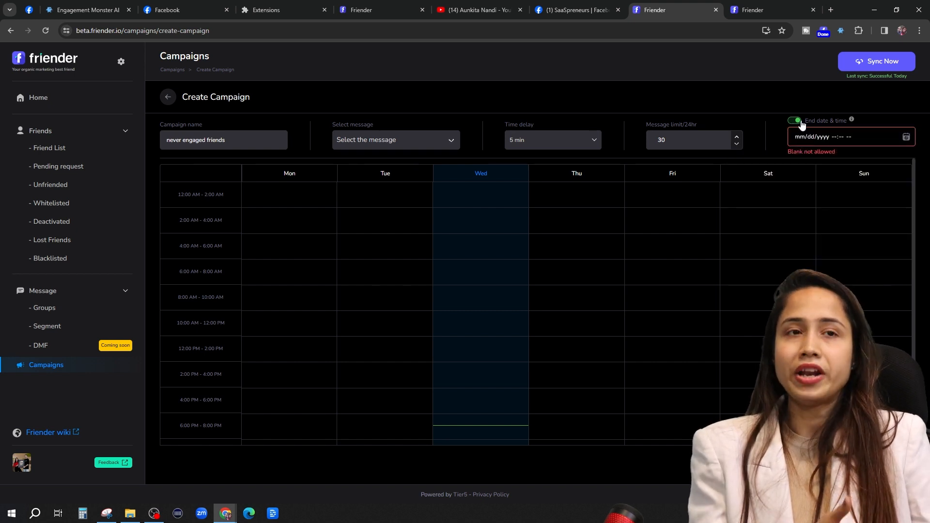
click(798, 123)
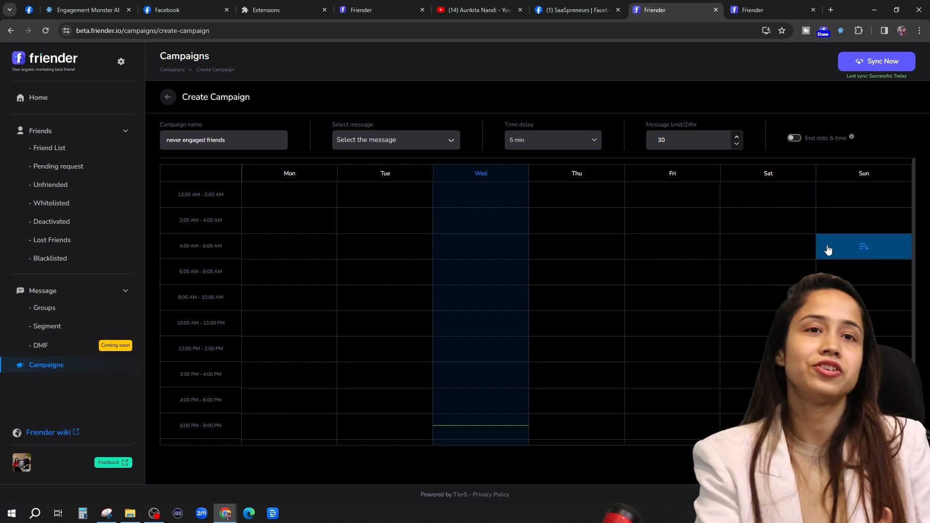
- In the never engaged friends message group, replace the first variation with the "mastered the art of invisibility on my content" text
click(396, 139)
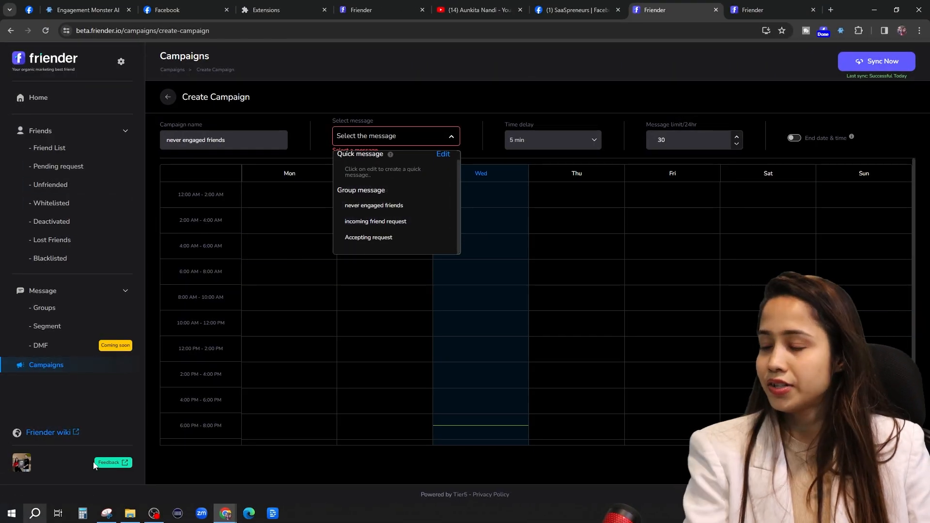
click(69, 311)
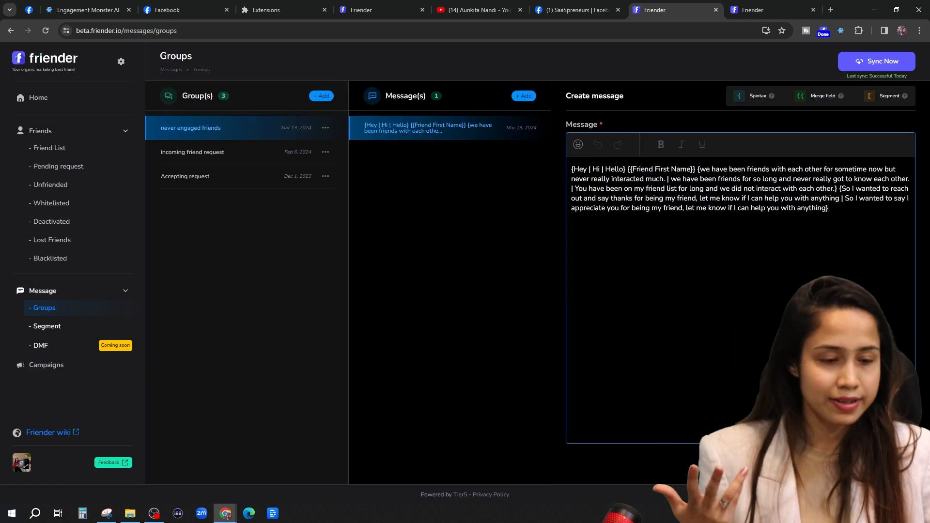
drag(699, 169, 664, 178)
text(I couldn't help but notice you've mastered the art of invisibility on my posts. As someone who appreciates a good magic trick, I'm all ears on how you do it! Care to share your secrets, or better yet, break the spell with a hello? 🎩✨)
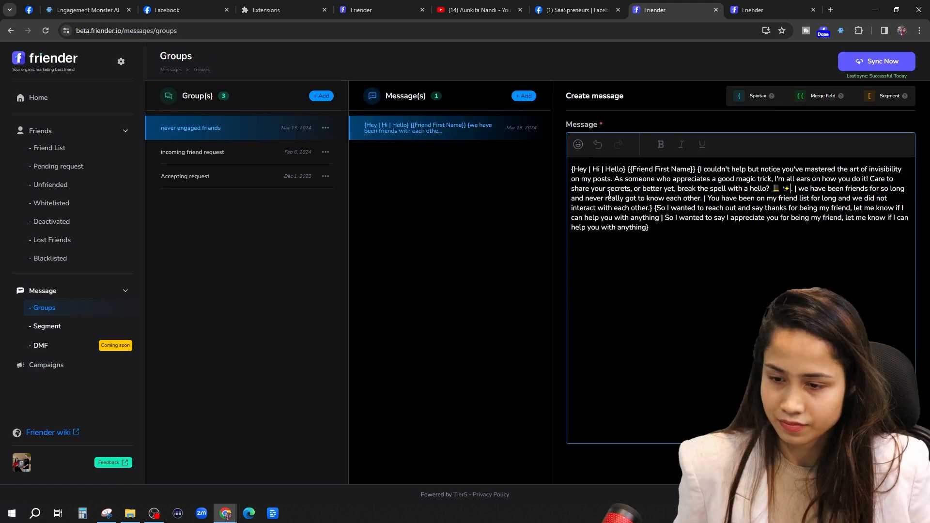
double_click(603, 180)
text(content)
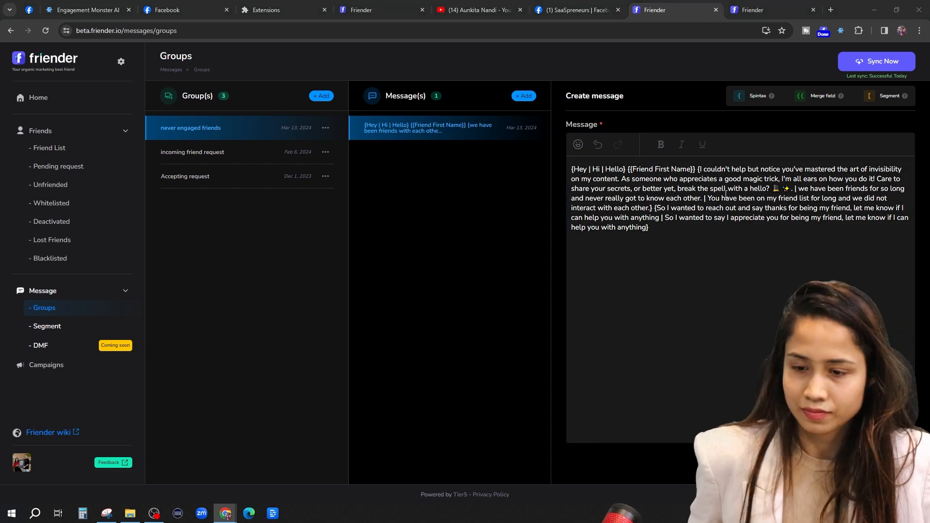
- Replace the remaining variations with the laundry socks, time travel, galactic council and "In a world where clicking 'like' takes a nanosecond" texts, and save the message
drag(798, 190, 703, 197)
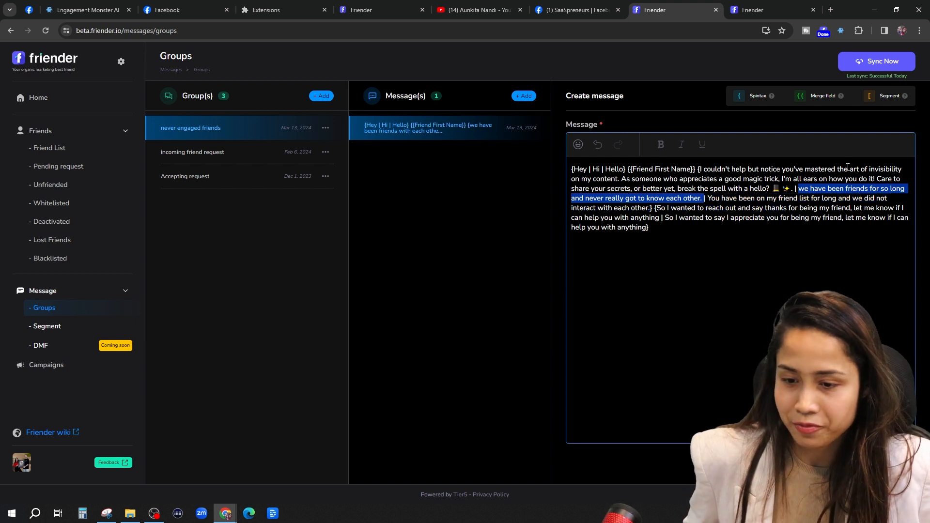
key(ctrl+v)
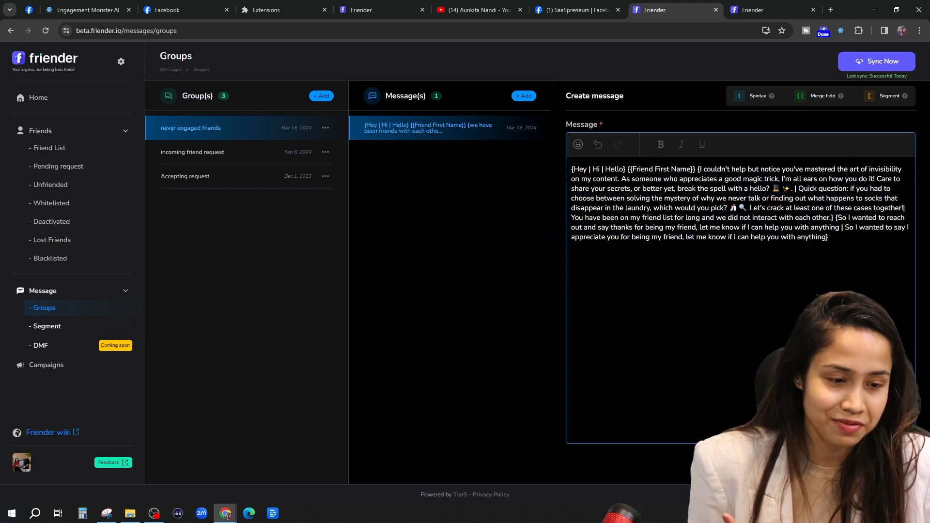
key(alt+Tab)
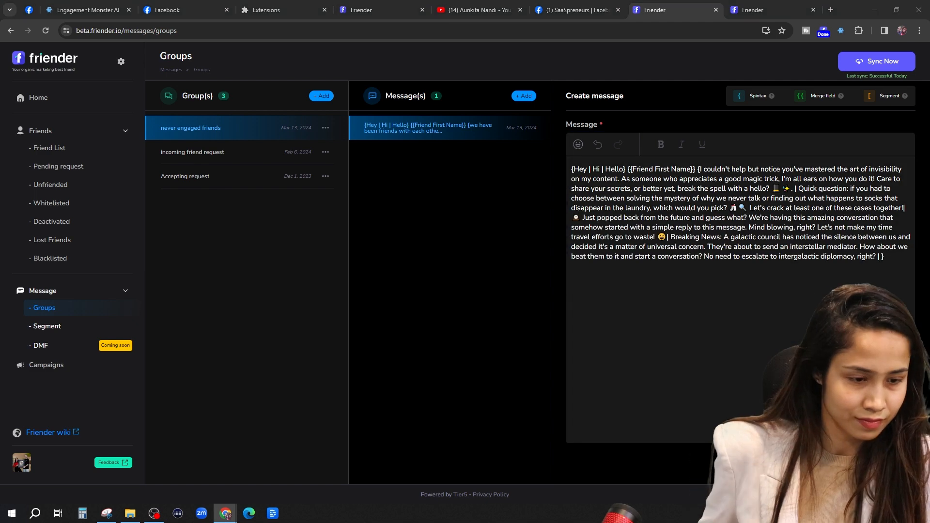
key(alt+Tab)
text(In a world where clicking 'like' takes a nanosecond, pondering the existential crisis of unclicked reactions on social media is the new zen. 🧘 Are we truly here if we don't interact? Let's dive deep into this philosophical conundrum together.)
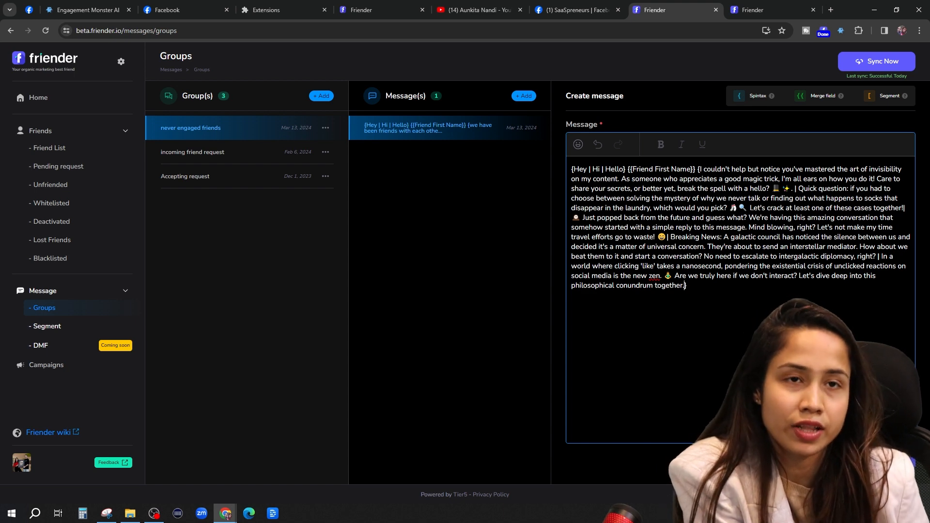
click(514, 307)
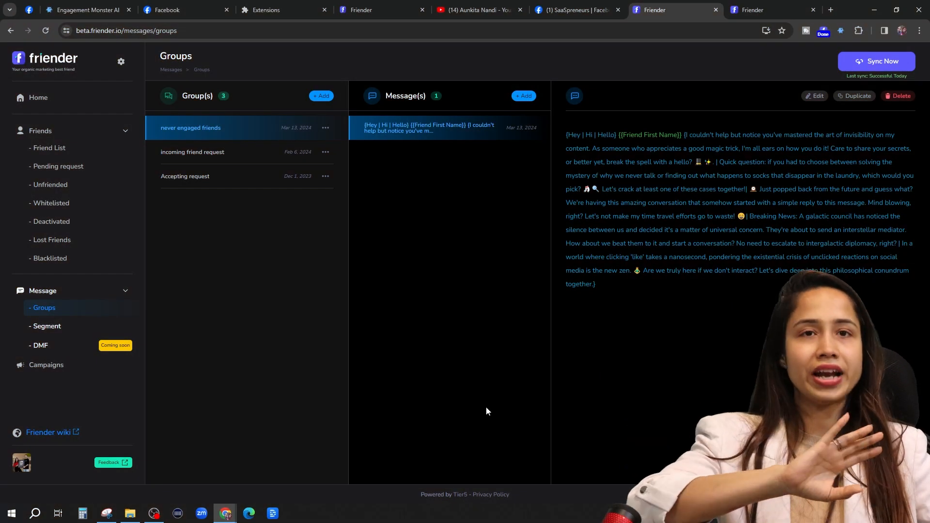
- Open the friend list and view it sorted by age and by reactions
click(54, 152)
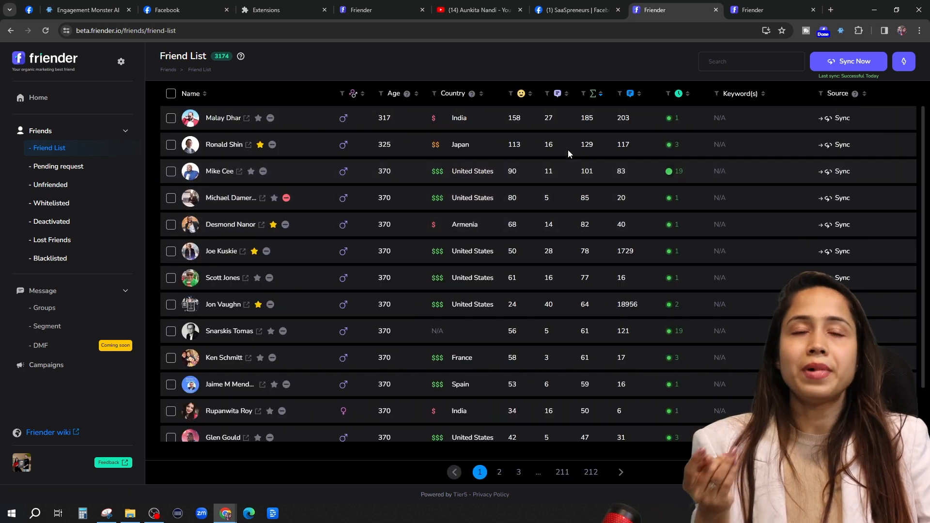
click(398, 96)
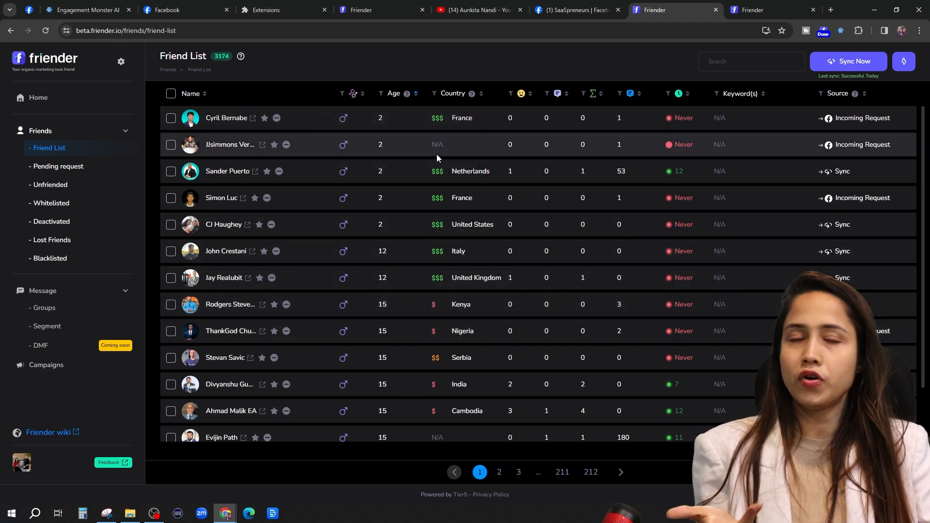
scroll(201, 251, down, 2)
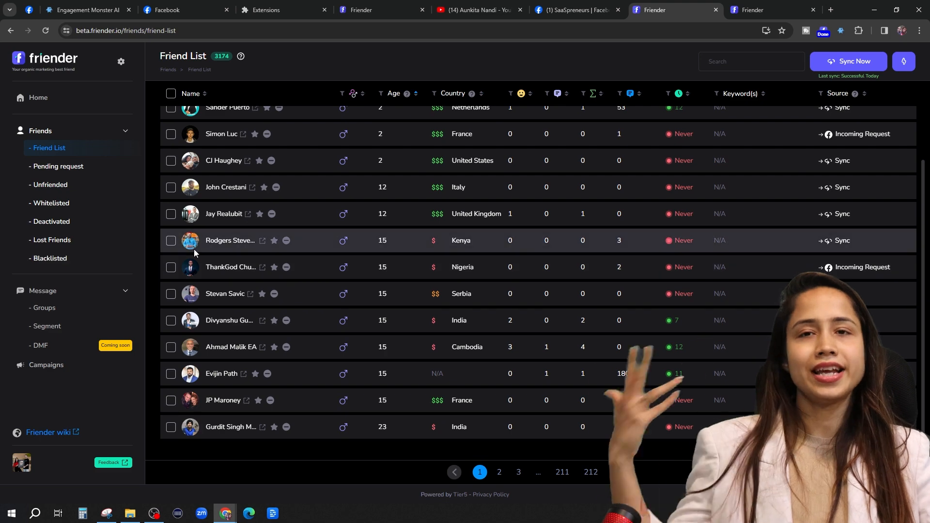
scroll(294, 244, up, 2)
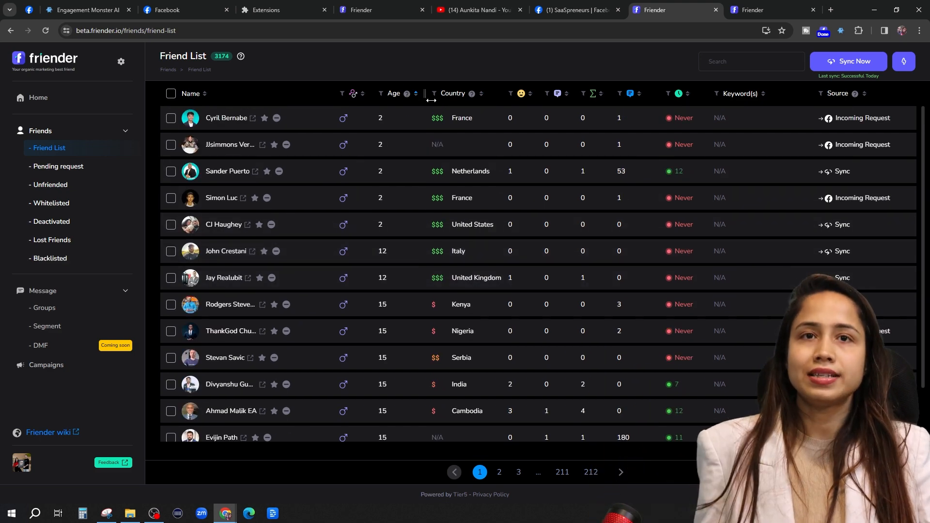
click(529, 94)
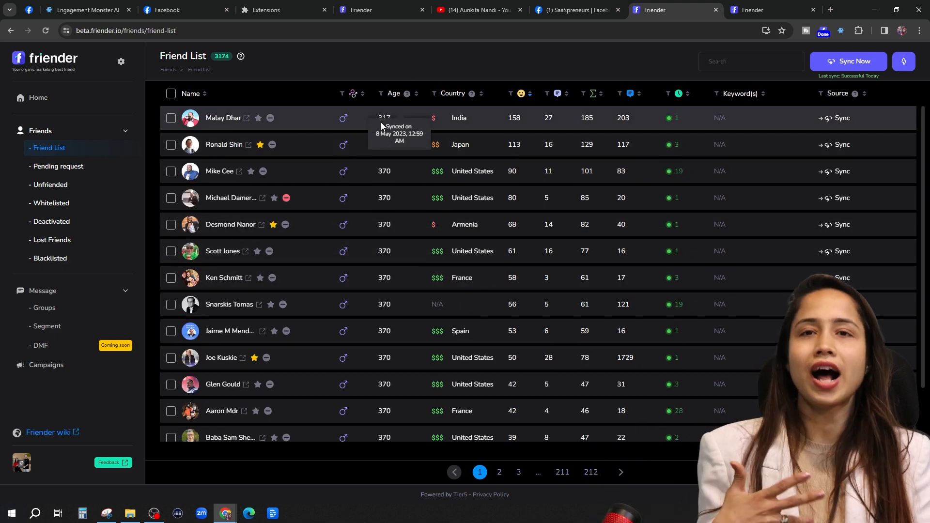
- Sort the friend list by recent engagement so that friends who never engaged come first
click(687, 94)
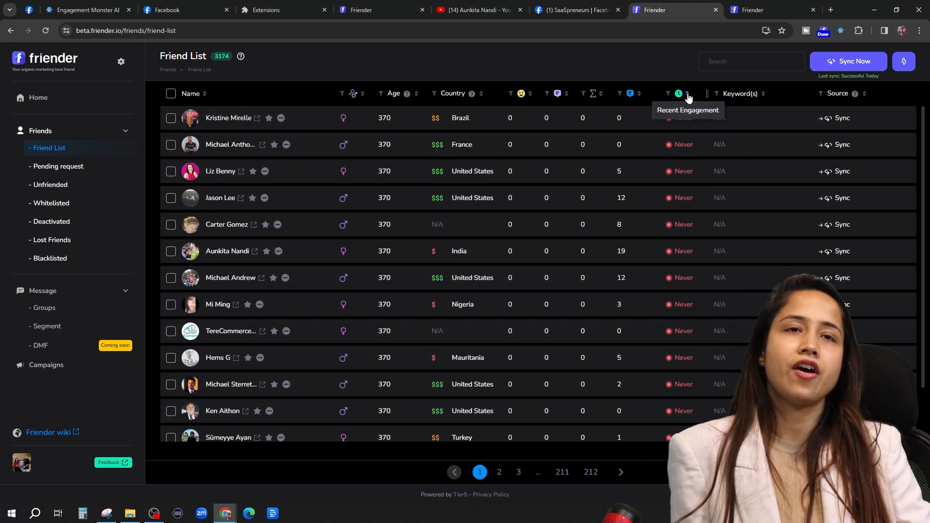
click(687, 94)
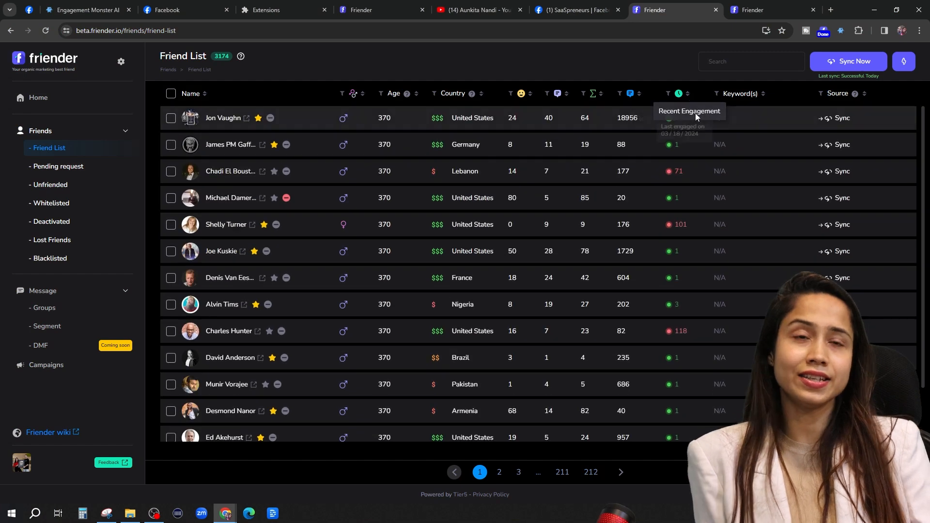
click(687, 94)
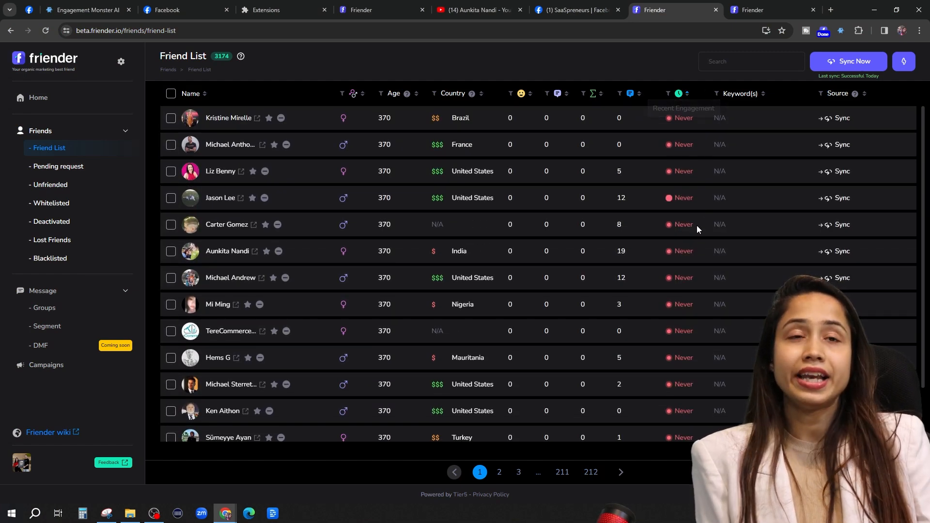
click(686, 94)
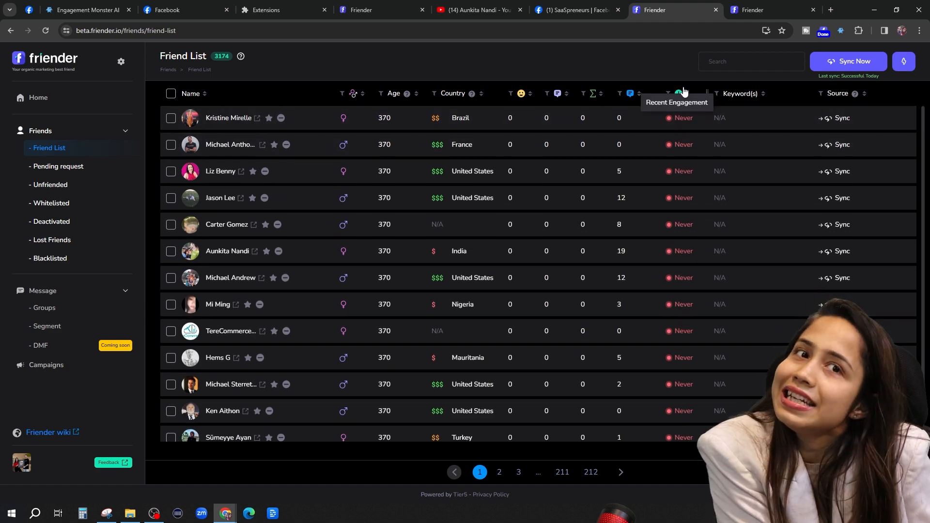
click(687, 95)
click(686, 95)
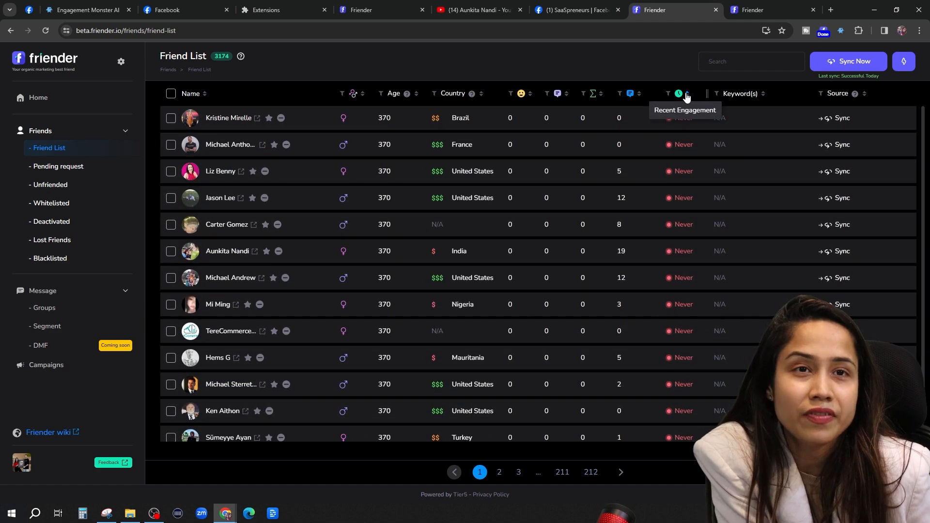
- Examine the engagement and message columns of the never engaged friends in the list
scroll(681, 125, down, 1)
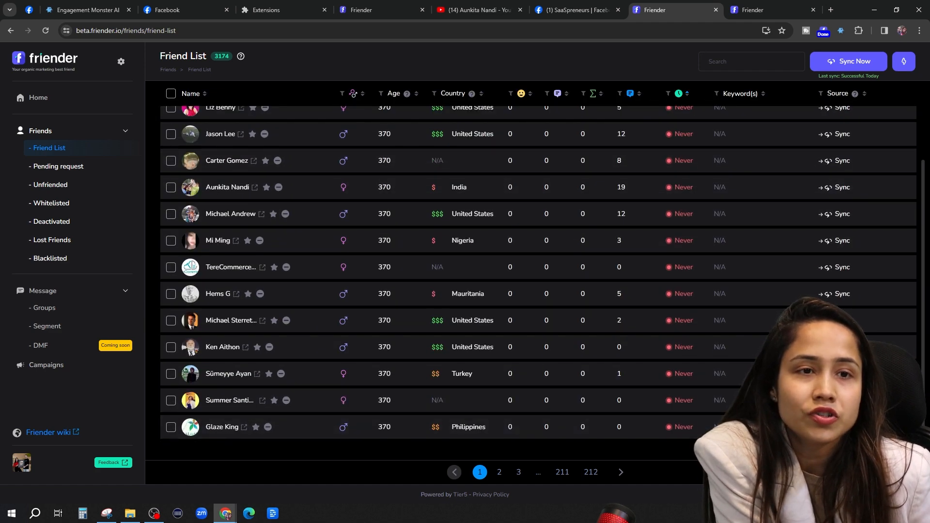
scroll(655, 374, up, 18)
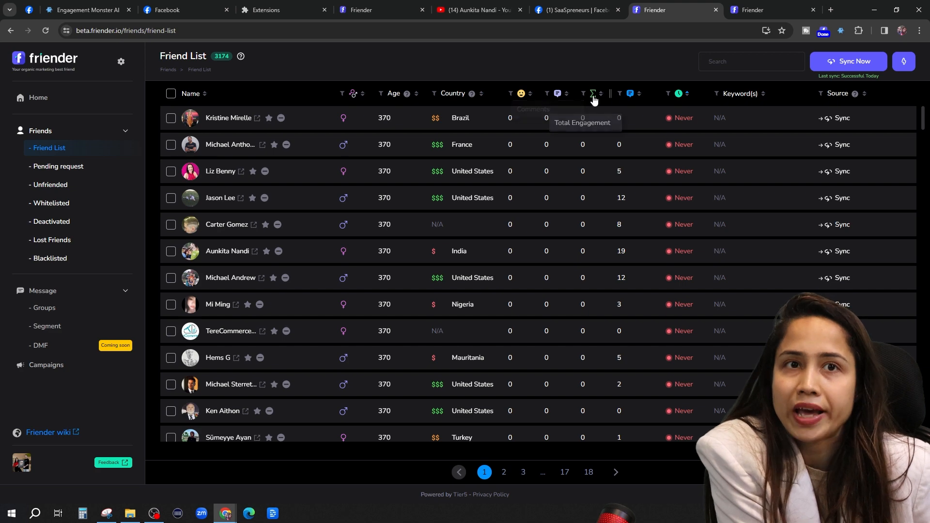
scroll(588, 312, down, 4)
scroll(599, 357, up, 4)
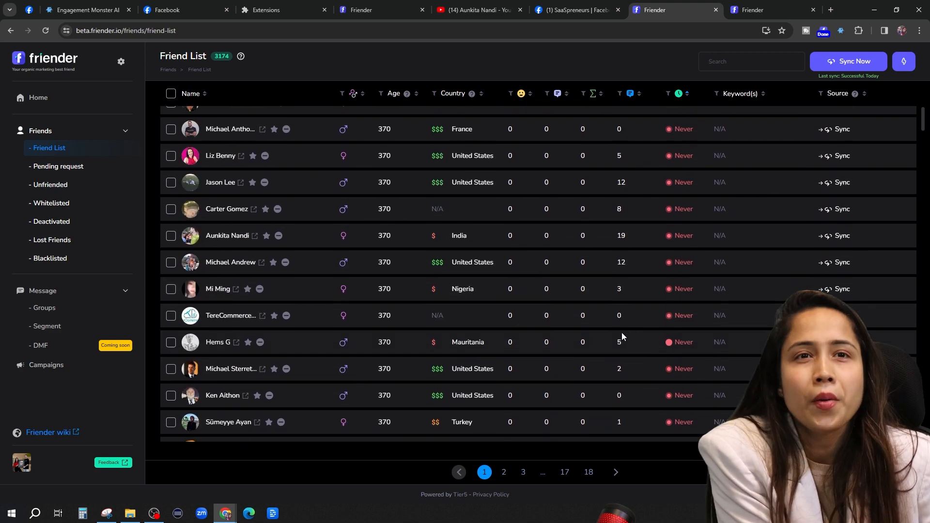
scroll(593, 298, down, 3)
scroll(598, 308, down, 3)
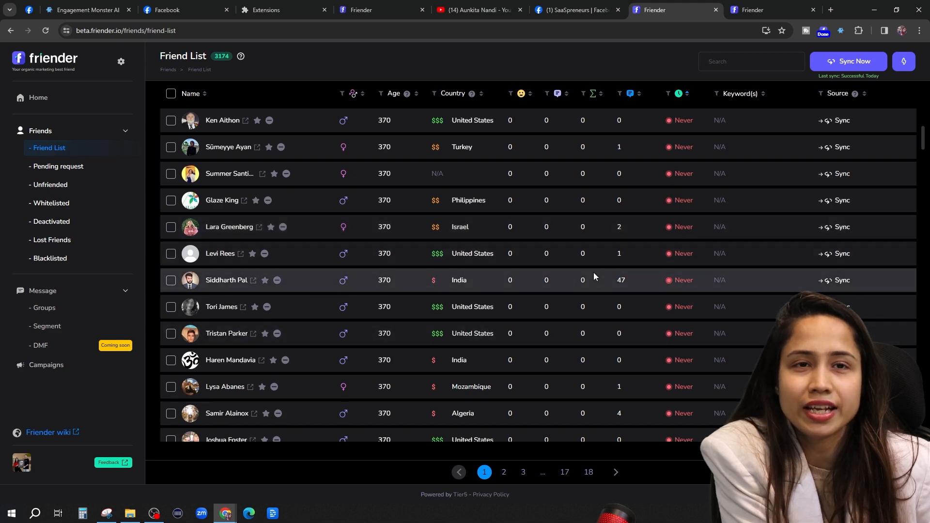
scroll(594, 272, down, 3)
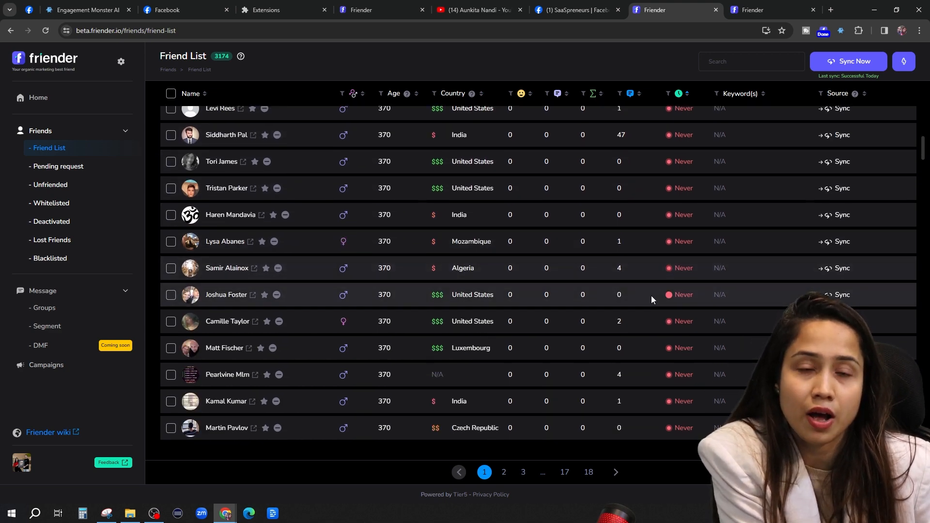
scroll(503, 295, down, 2)
scroll(427, 326, up, 2)
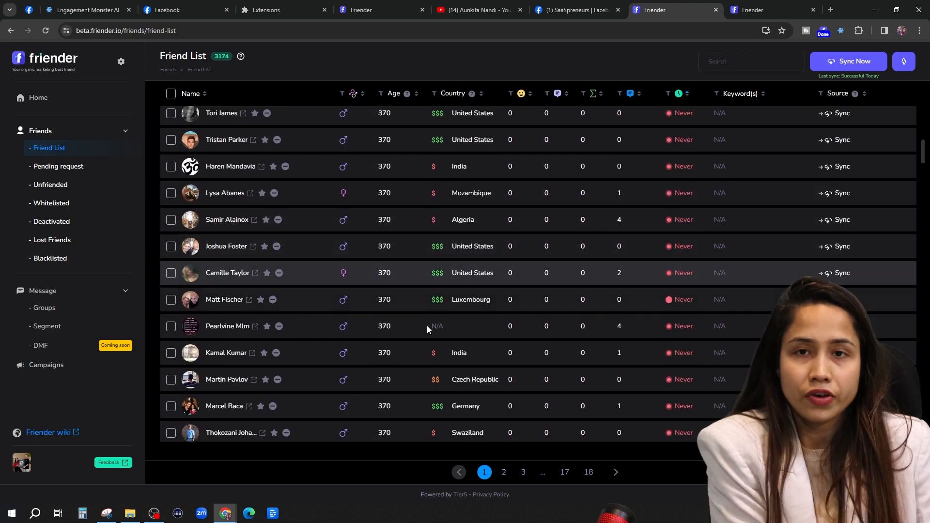
- Select all friends on the current page of the never engaged list
scroll(415, 126, up, 3)
click(170, 94)
scroll(186, 108, up, 5)
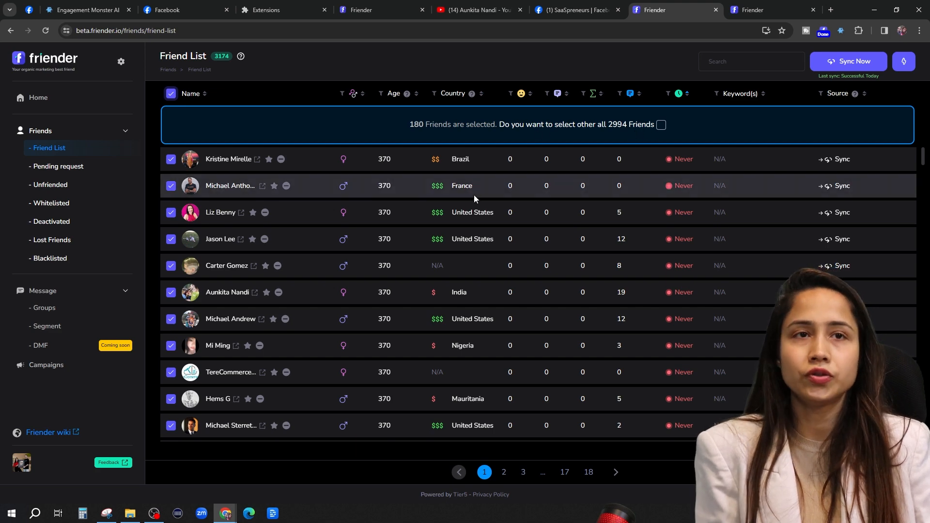
scroll(192, 213, down, 1)
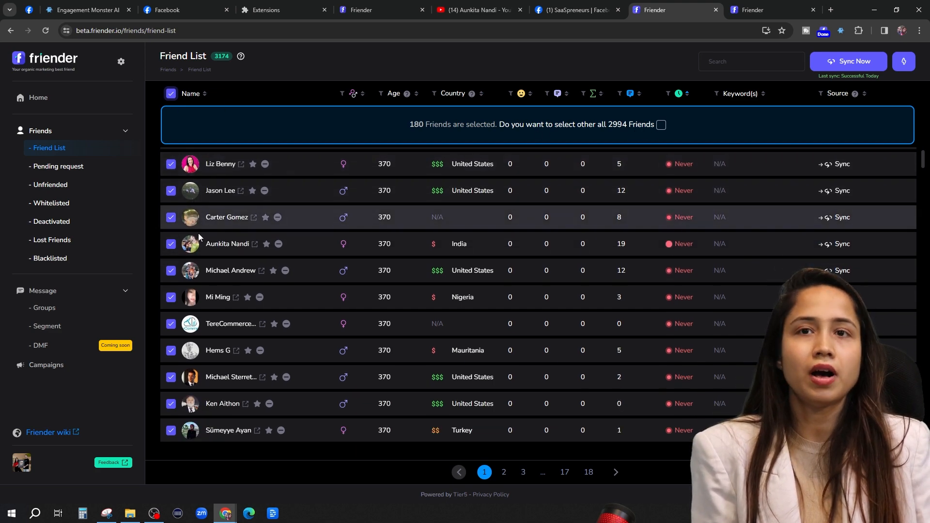
- Deselect several individual friends and apply the Campaign action to the remaining selection
click(171, 166)
scroll(187, 212, down, 4)
click(171, 183)
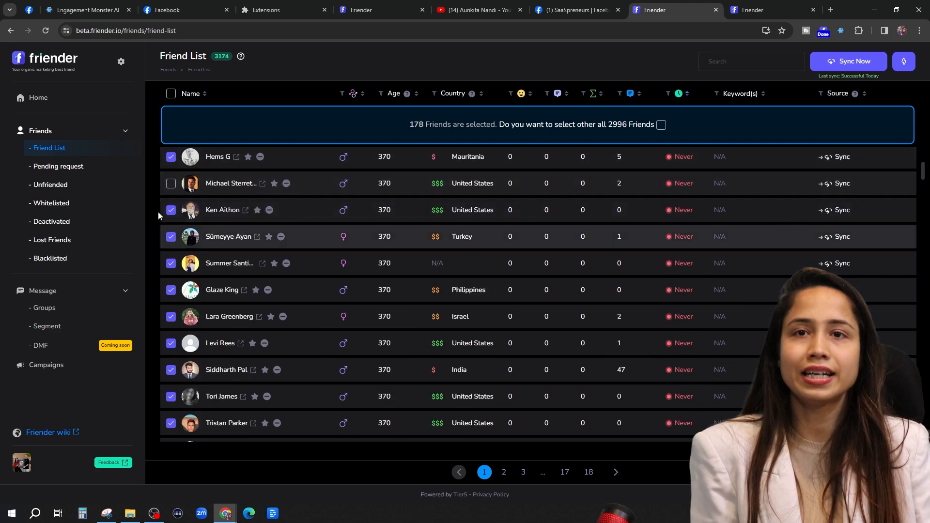
scroll(173, 208, down, 2)
click(171, 219)
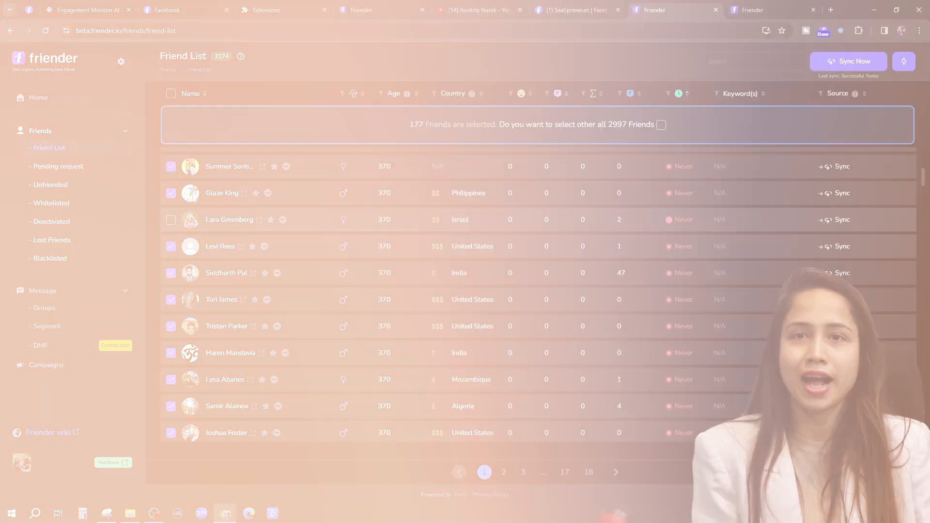
scroll(704, 301, down, 5)
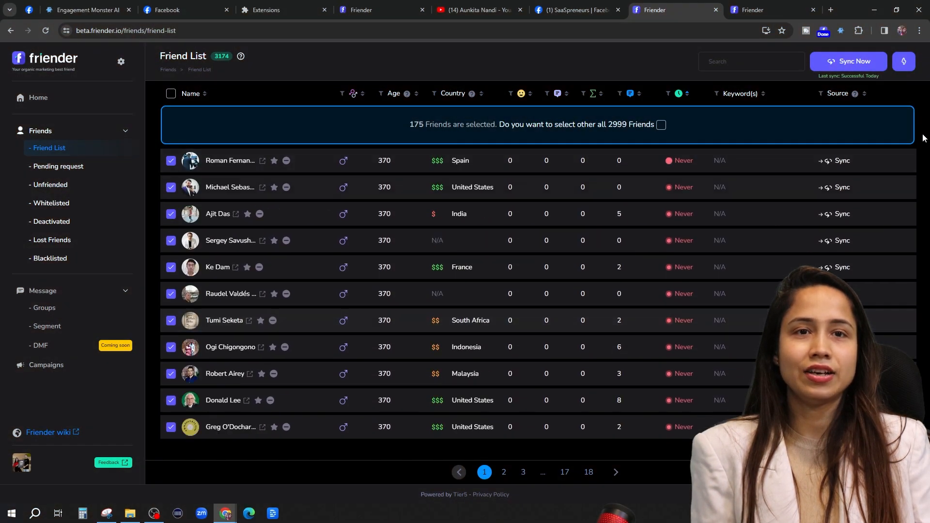
click(904, 61)
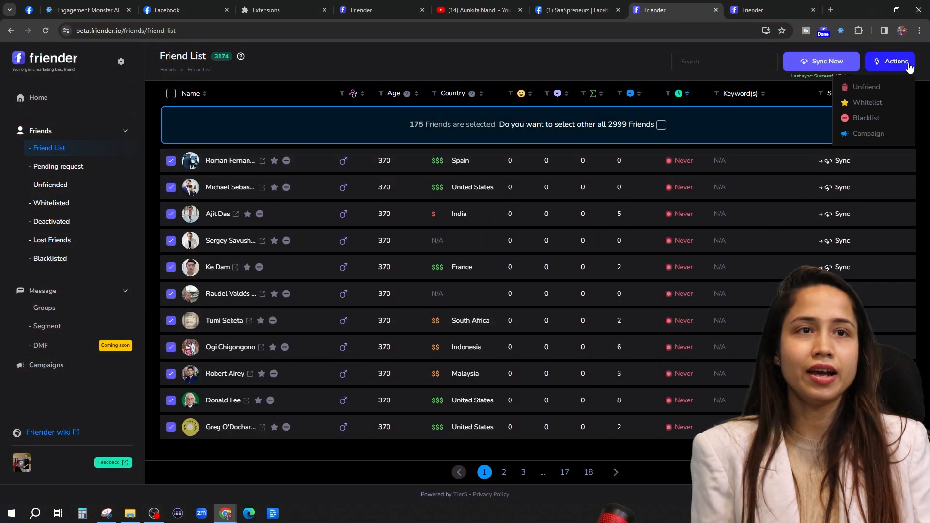
click(864, 134)
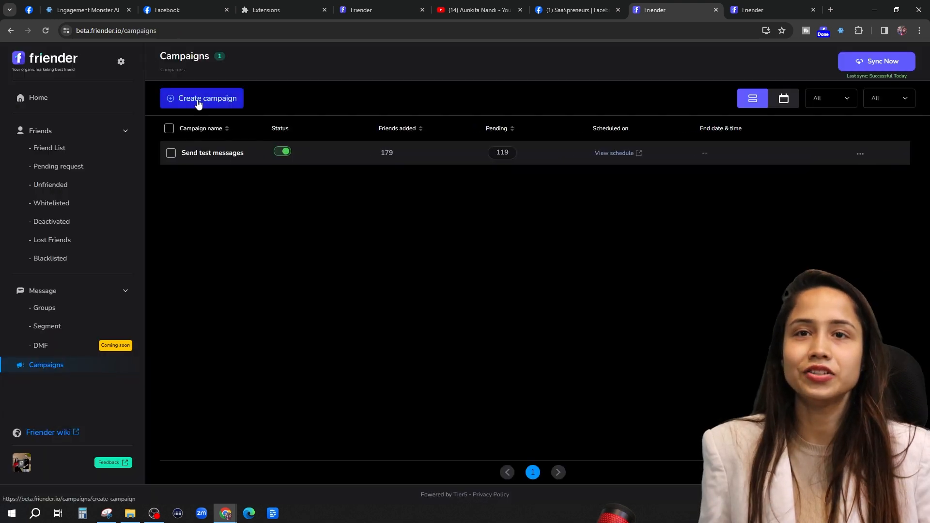
- Start a new campaign named "never engaged friends"
click(200, 98)
click(212, 140)
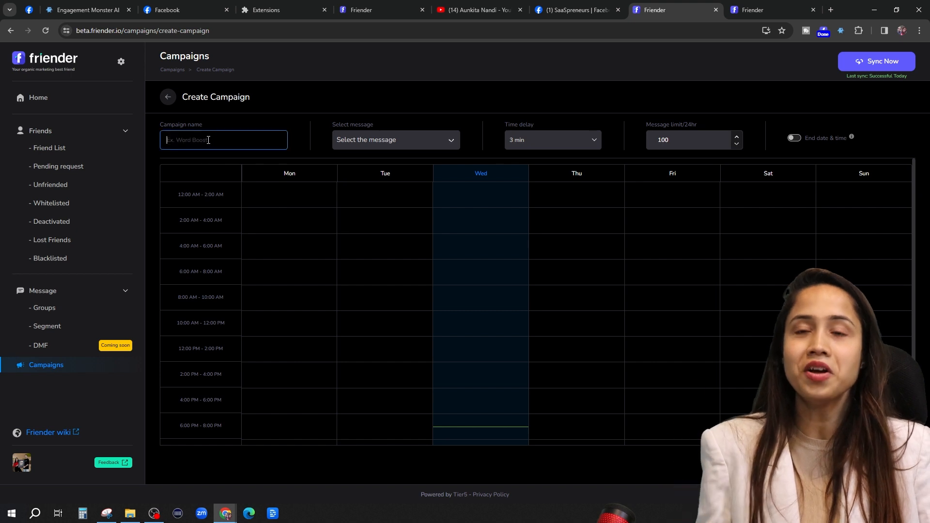
text(never)
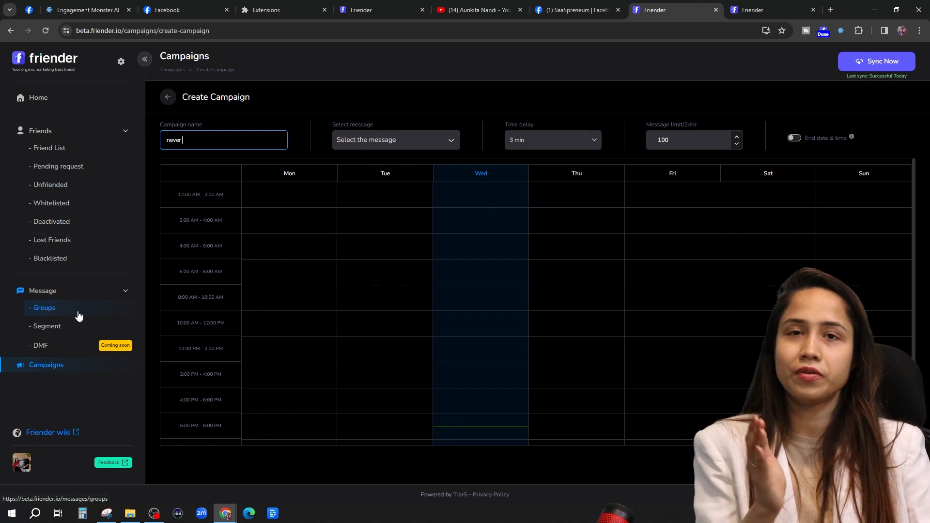
click(375, 140)
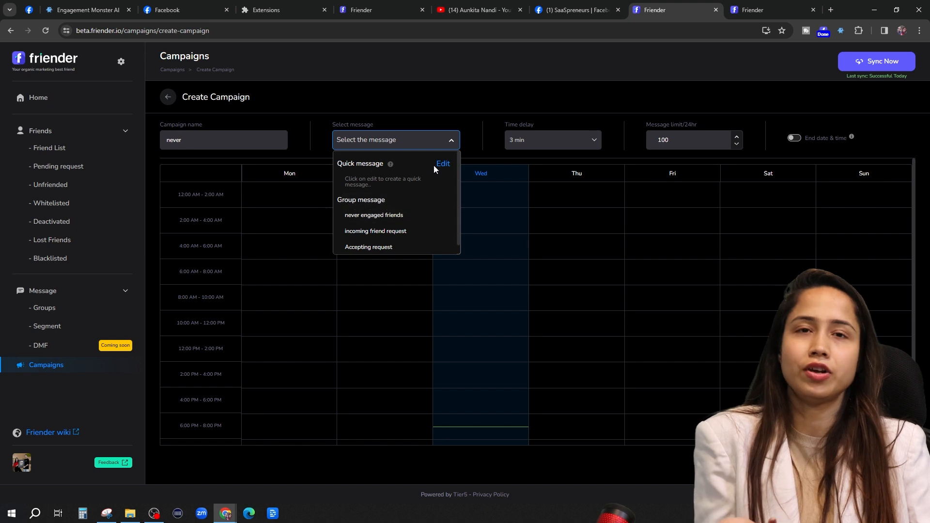
mouse_move(390, 164)
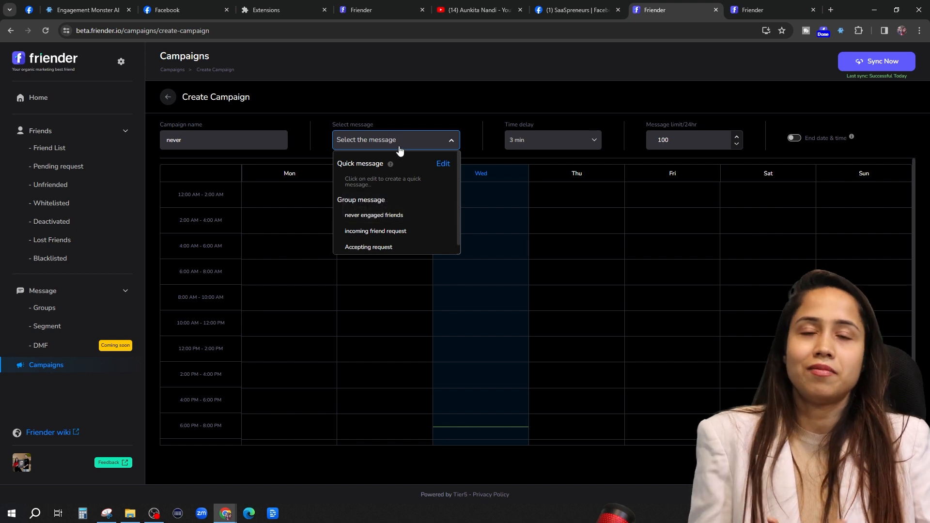
click(207, 142)
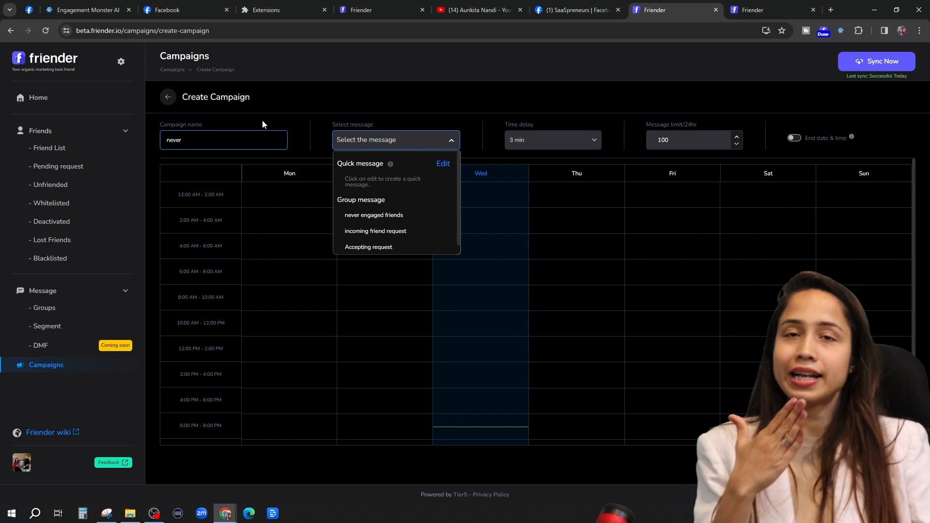
text(engaged friends)
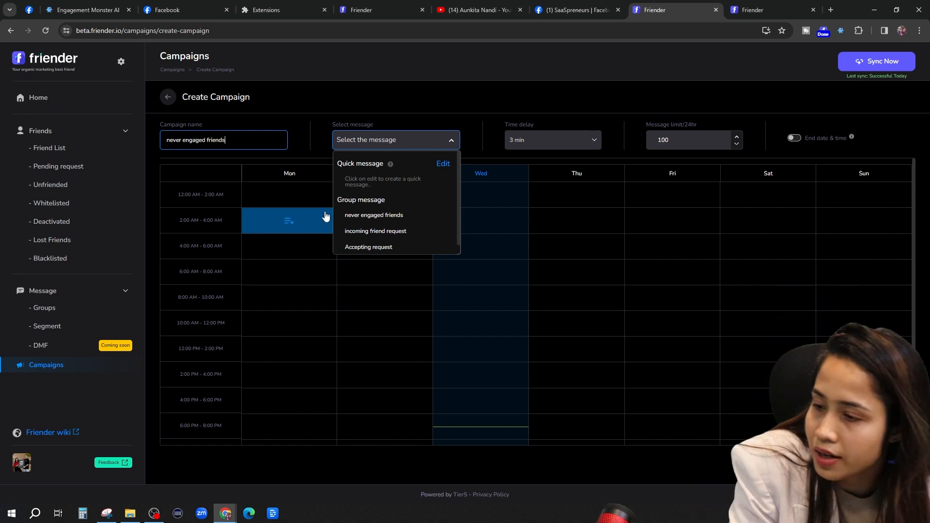
- Assign the "never engaged friends" group message with a 5 min time delay and a limit of 30 messages per 24 hours
click(374, 215)
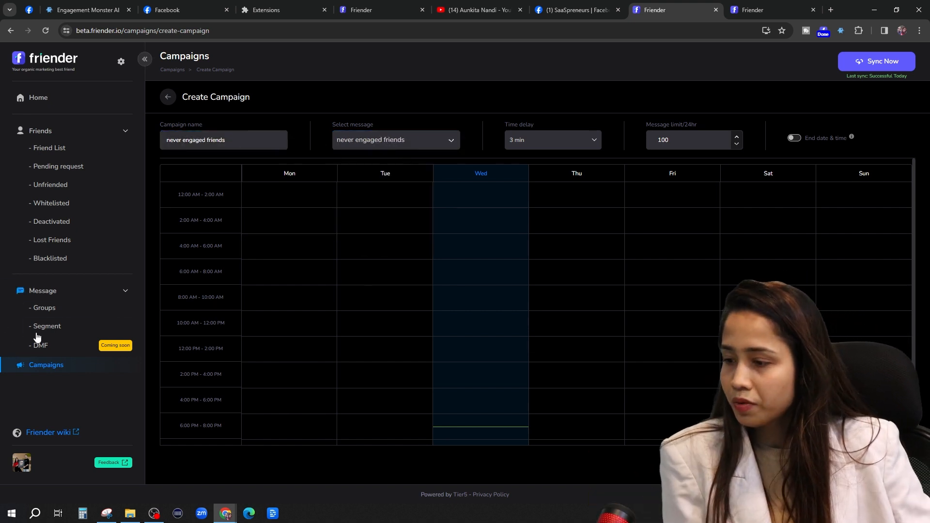
click(556, 142)
click(570, 159)
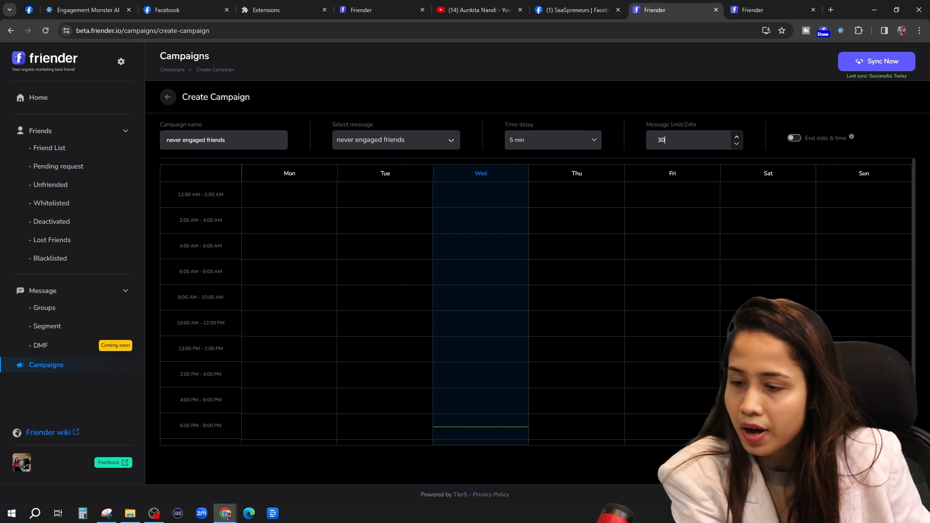
- Schedule the campaign for every day from 10:00 PM to 11:59 PM and create it
scroll(649, 348, down, 2)
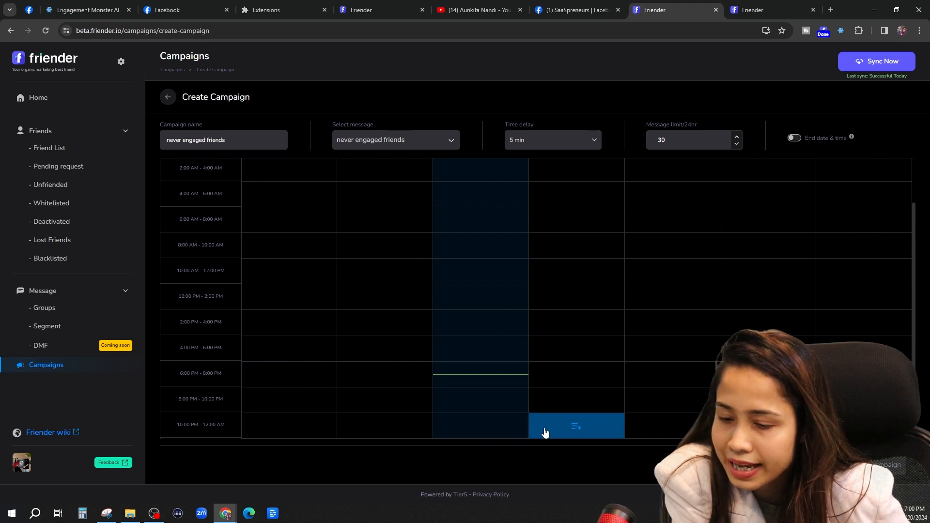
click(480, 430)
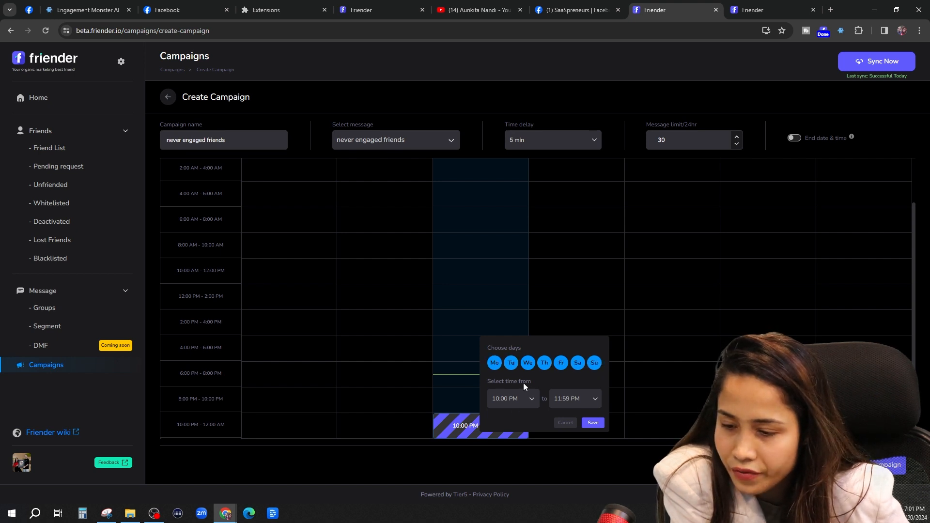
click(592, 423)
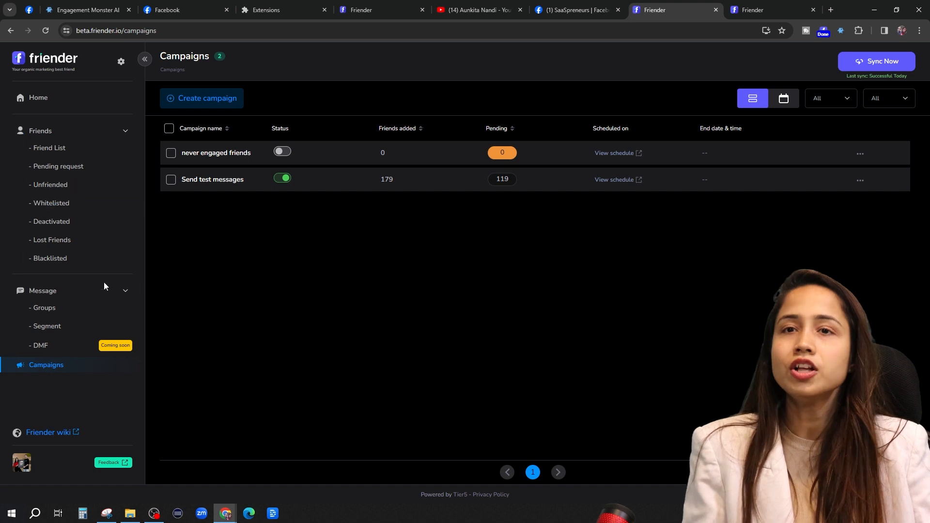
- Sort the friend list by recent engagement with never engaged friends first and select 42 of them
click(39, 151)
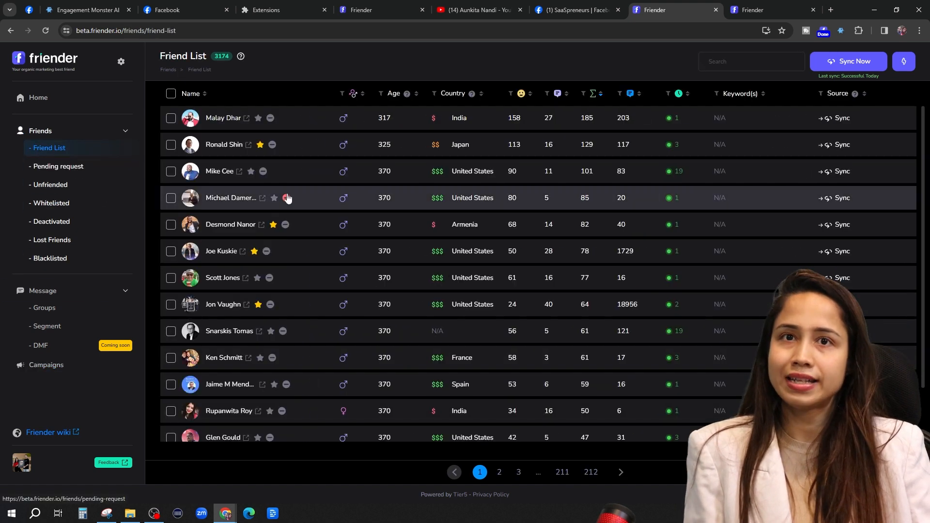
click(678, 94)
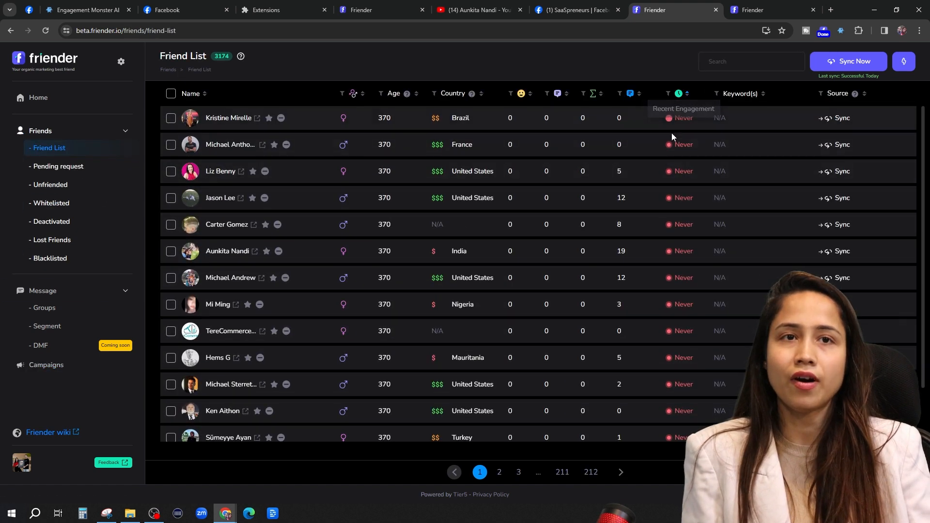
click(171, 94)
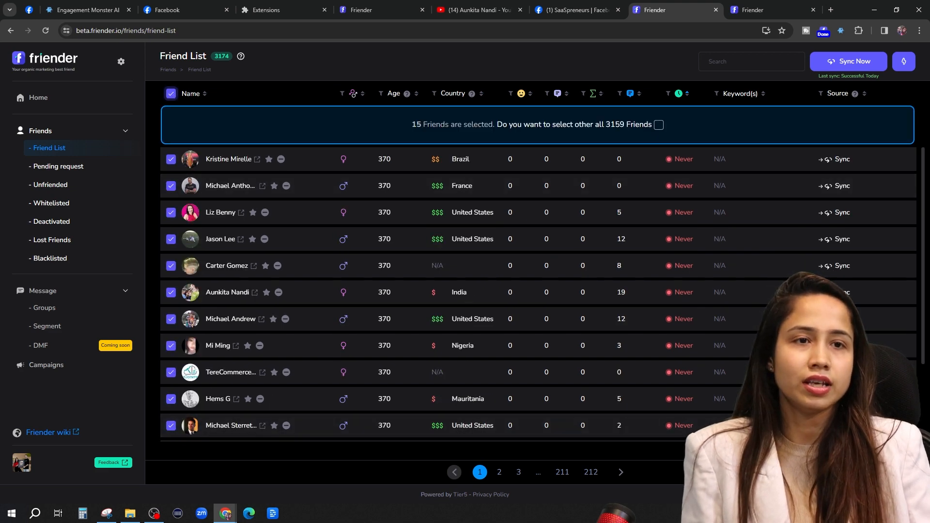
scroll(696, 214, down, 10)
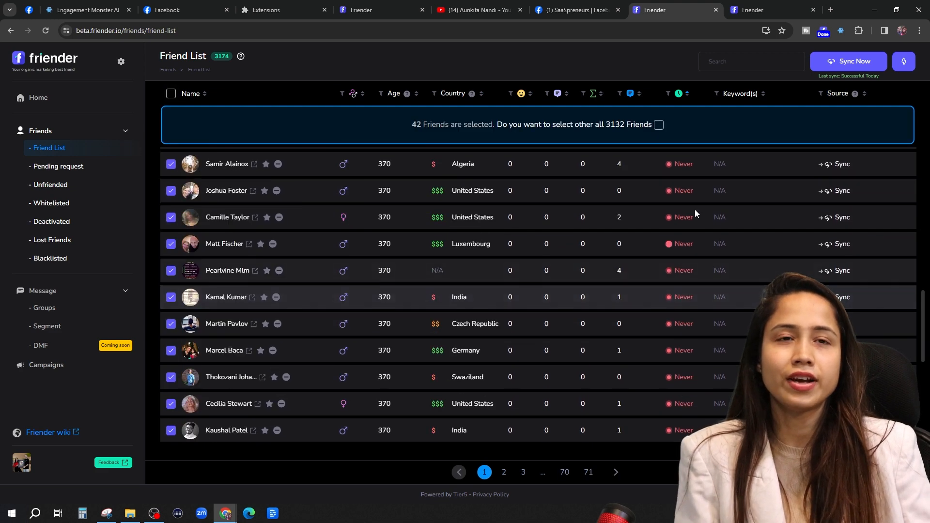
scroll(395, 326, down, 5)
- Add the selected friends to the "never engaged friends" campaign
click(904, 61)
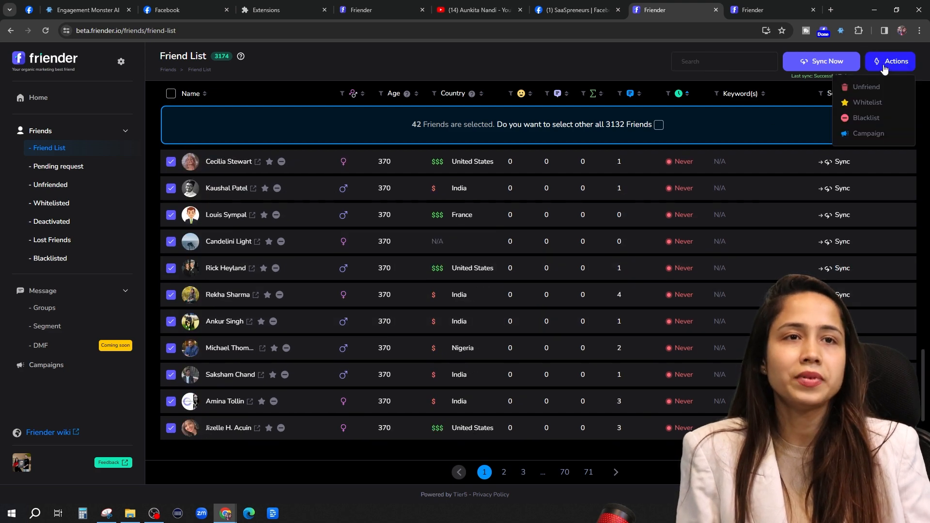
click(867, 134)
click(484, 305)
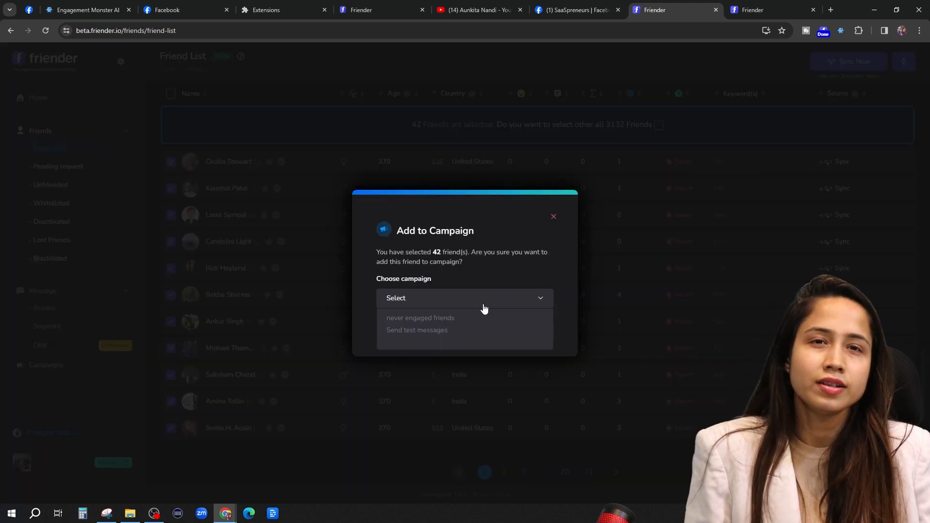
click(427, 320)
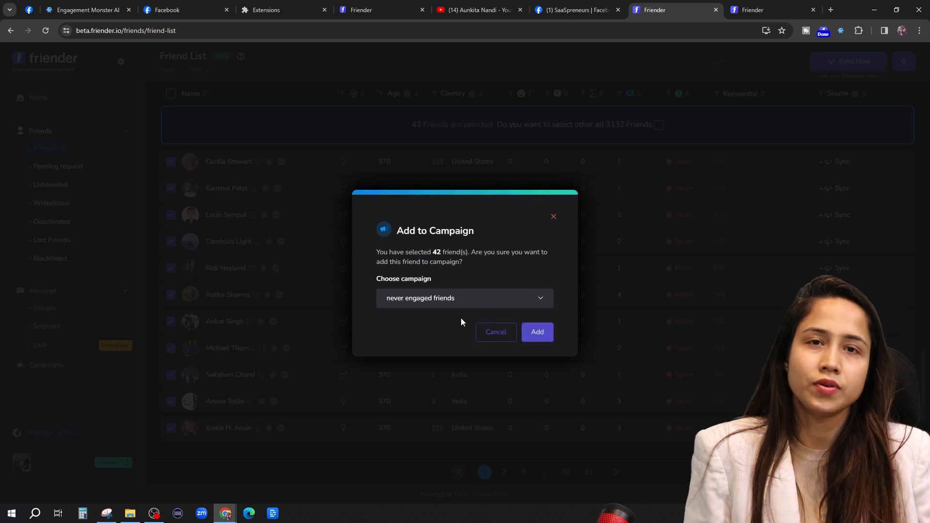
click(547, 332)
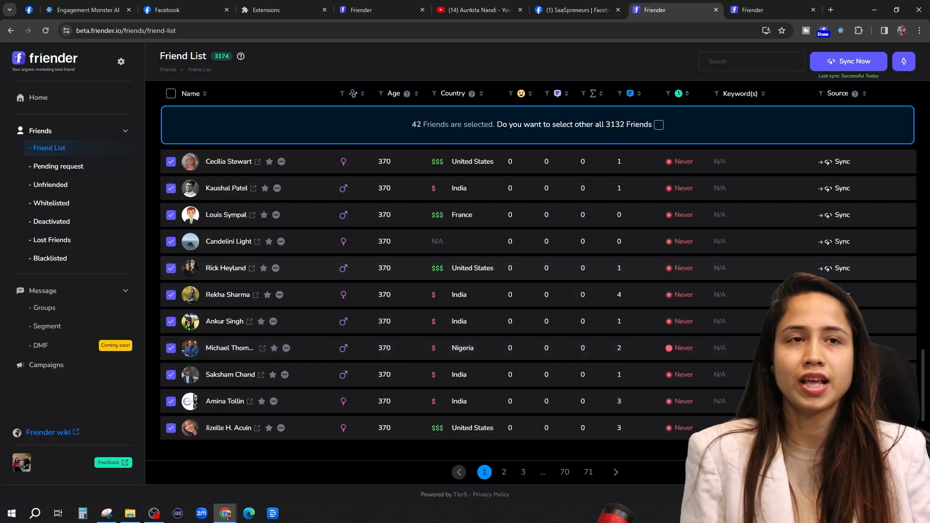
- Turn on the "never engaged friends" campaign in the campaigns overview
click(47, 365)
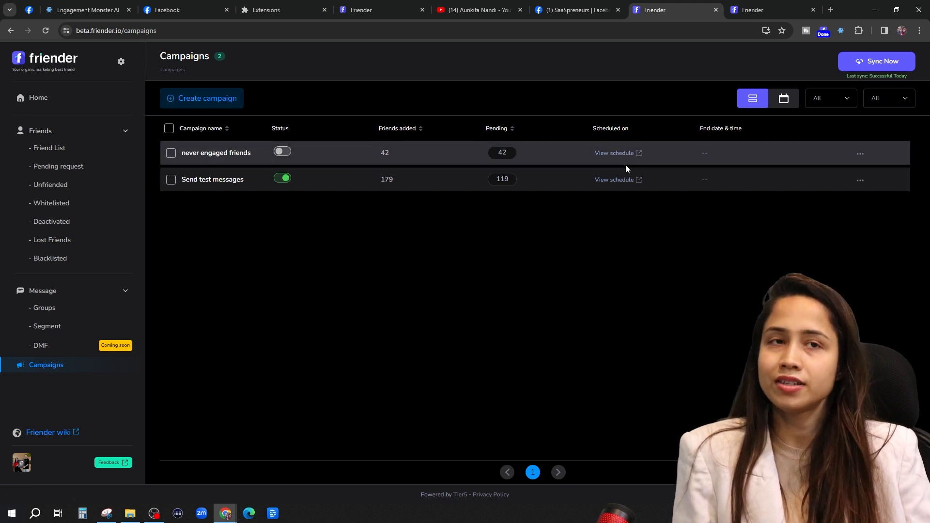
click(282, 151)
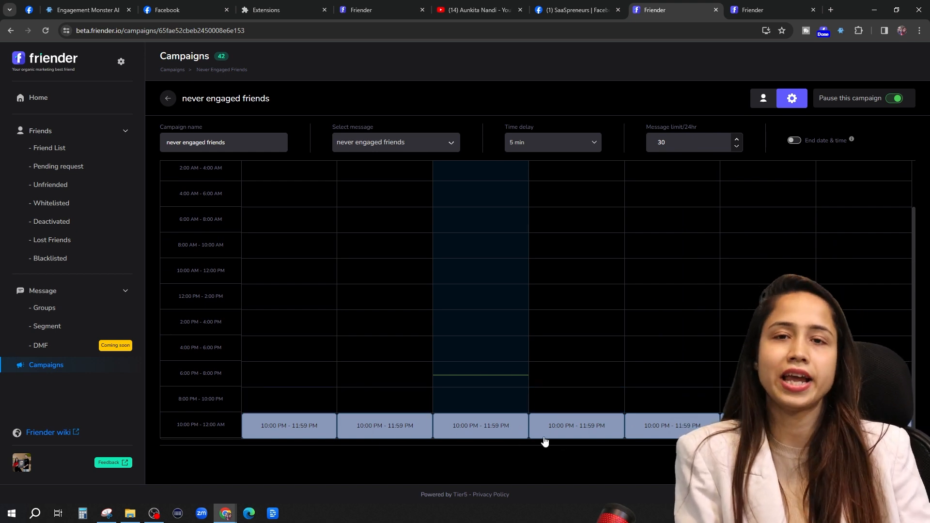
- Review the friends added to the campaign and their message status, and check all campaigns in the weekly calendar view
click(763, 98)
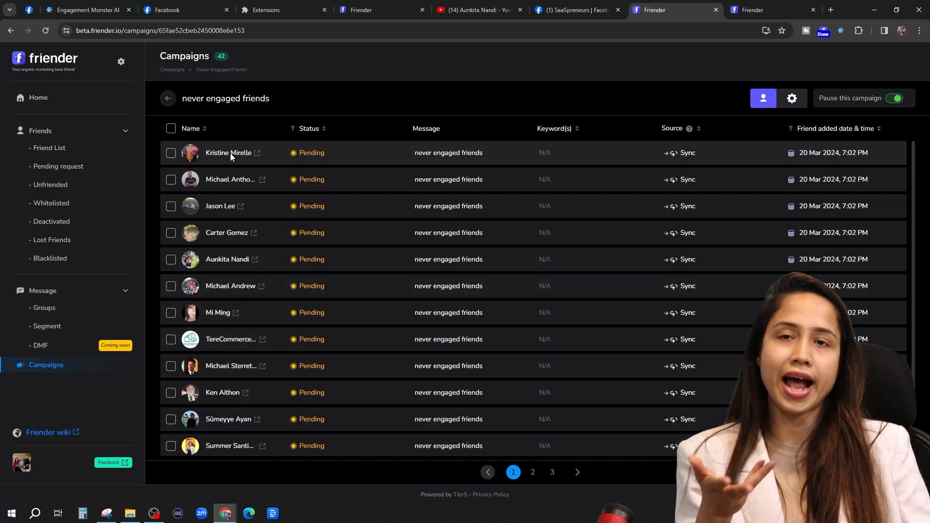
scroll(422, 290, down, 3)
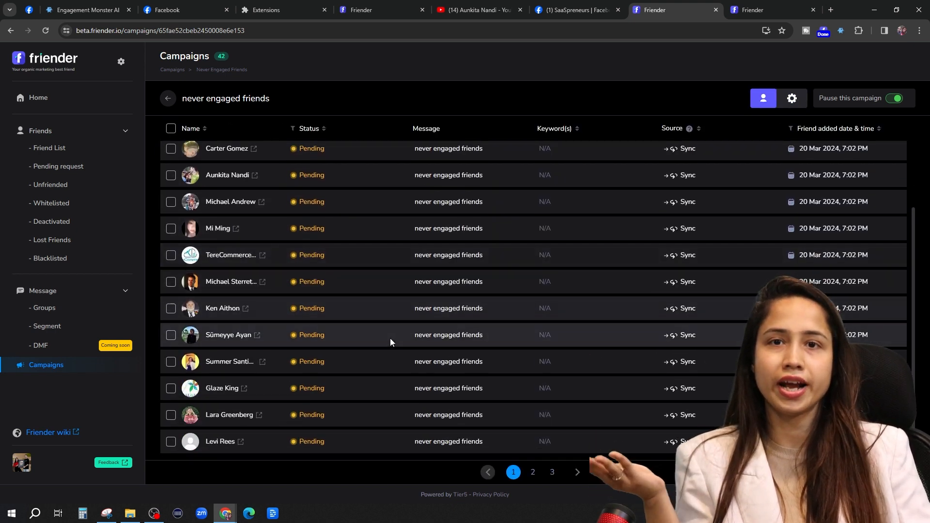
scroll(332, 312, up, 3)
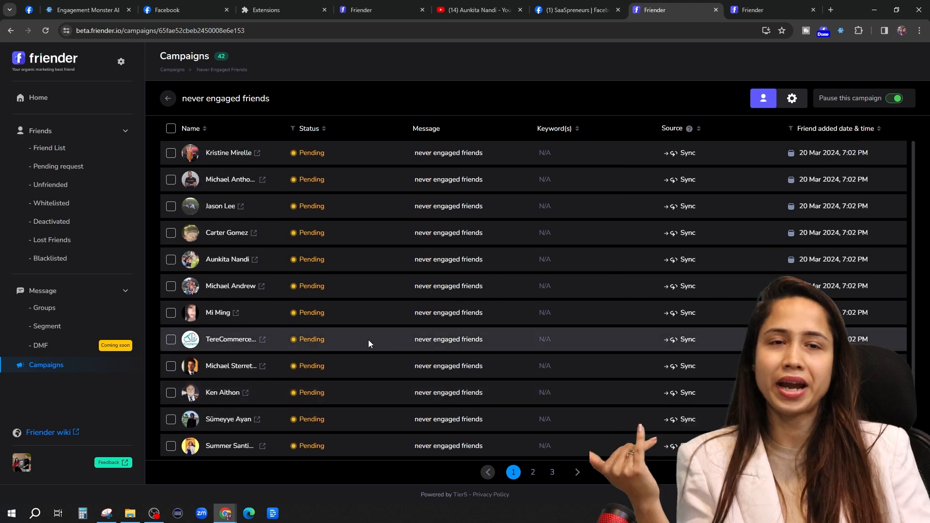
click(167, 98)
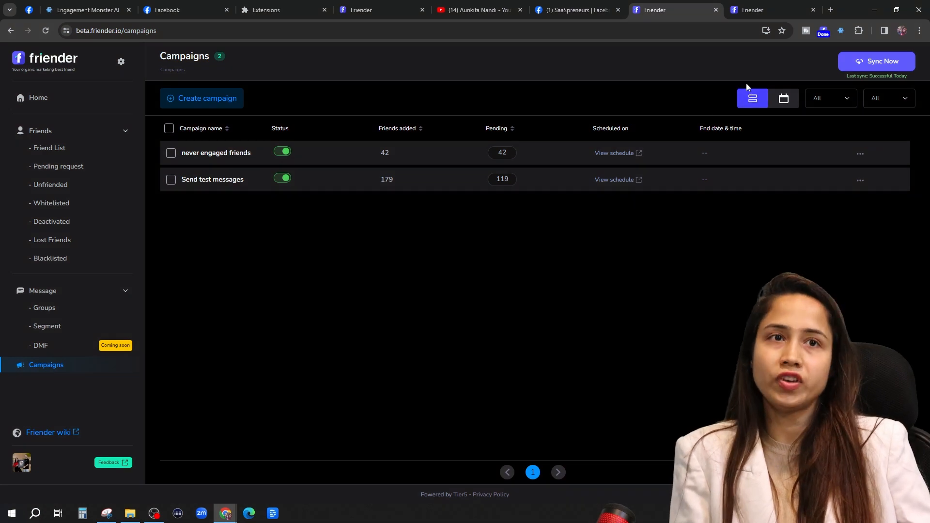
click(784, 99)
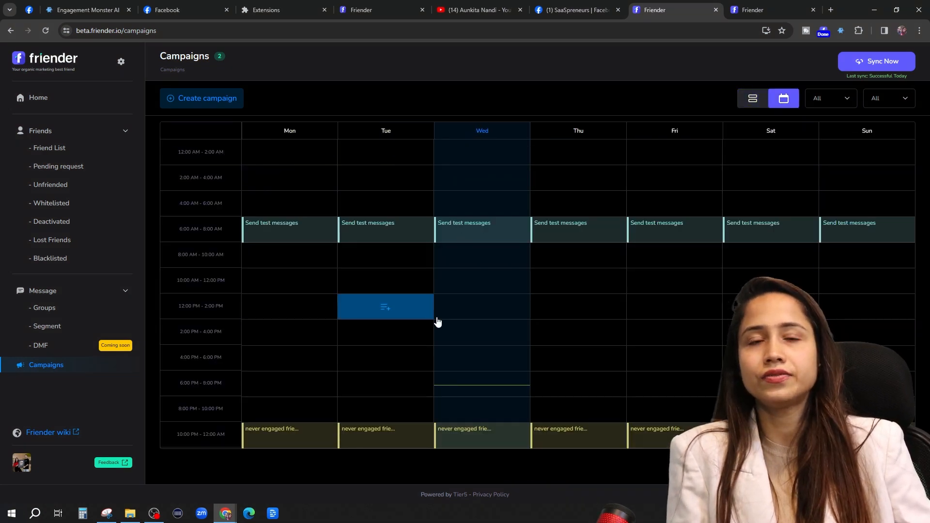
click(752, 98)
- Open the "never engaged friends" campaign for editing and review its name, message, time delay and message limit settings
click(859, 154)
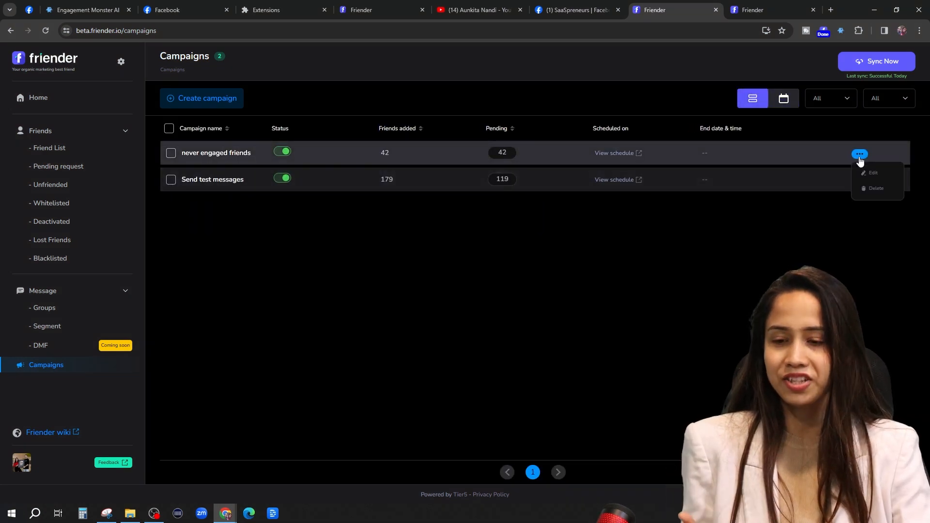
click(873, 174)
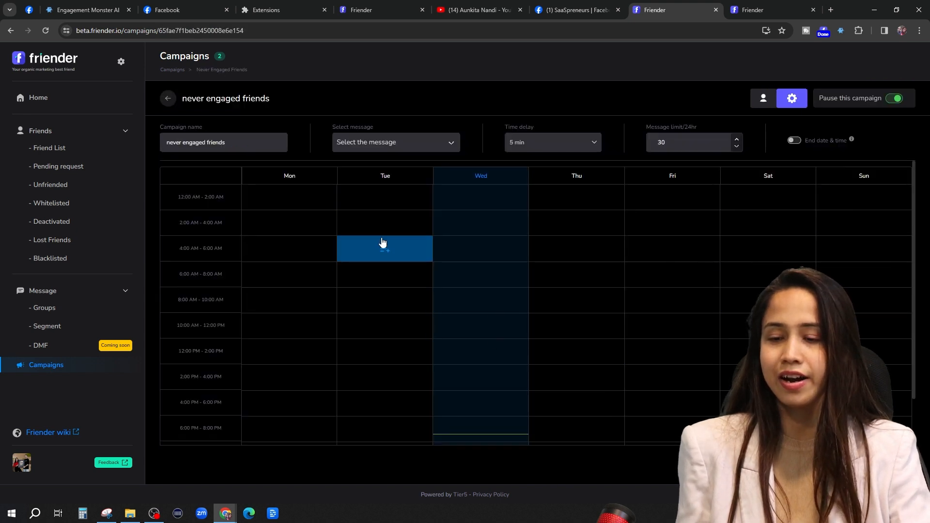
click(249, 144)
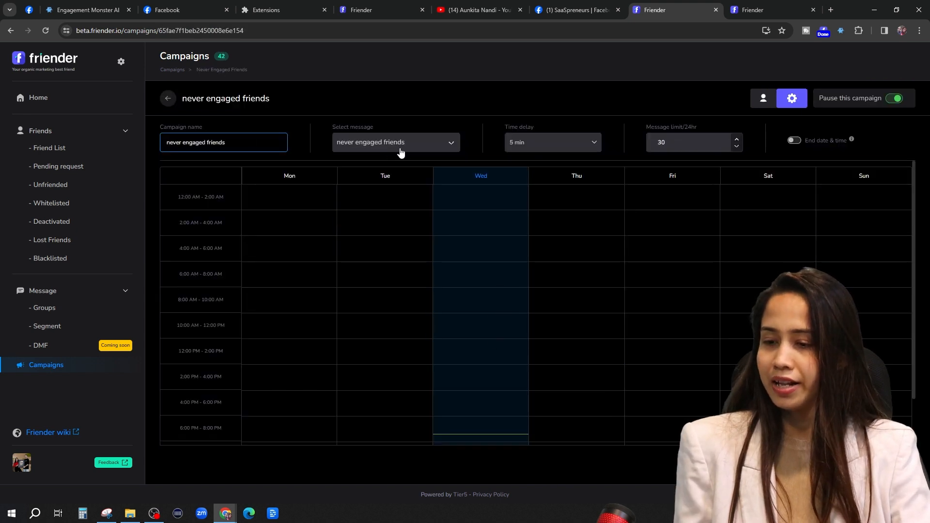
click(427, 147)
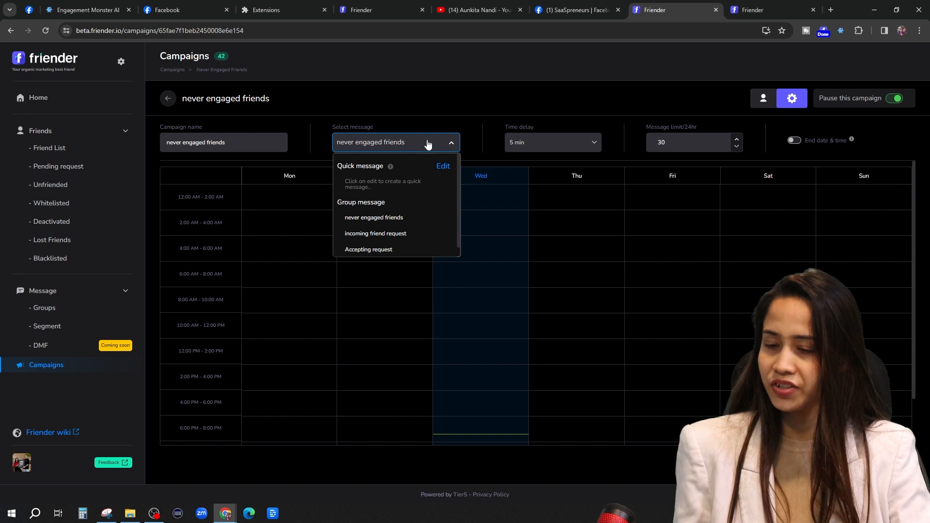
click(406, 124)
click(557, 143)
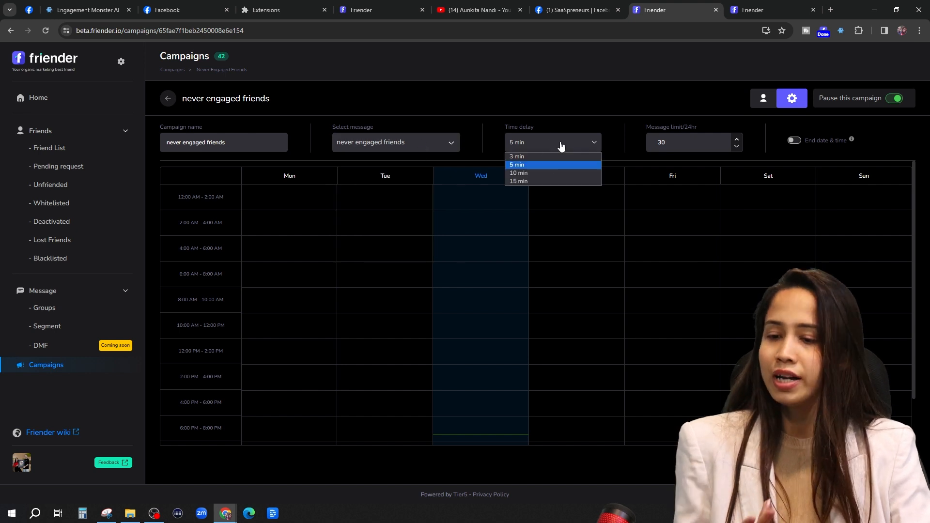
click(721, 139)
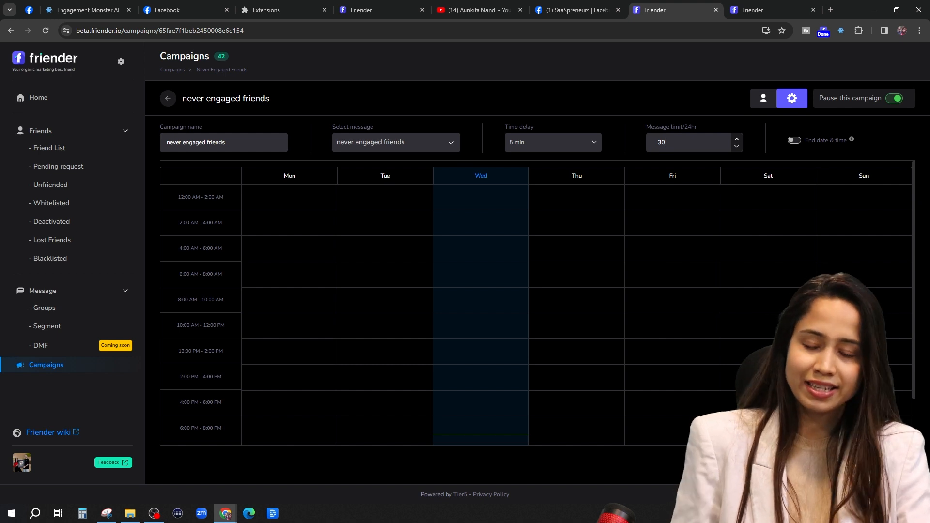
click(168, 98)
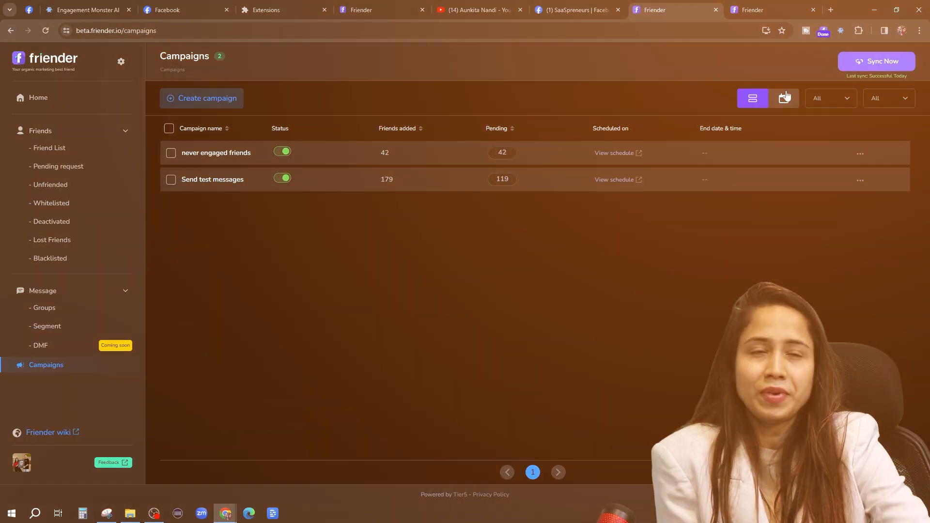
- View the details of the Wednesday "never engaged friends" slot in the campaign calendar
click(790, 102)
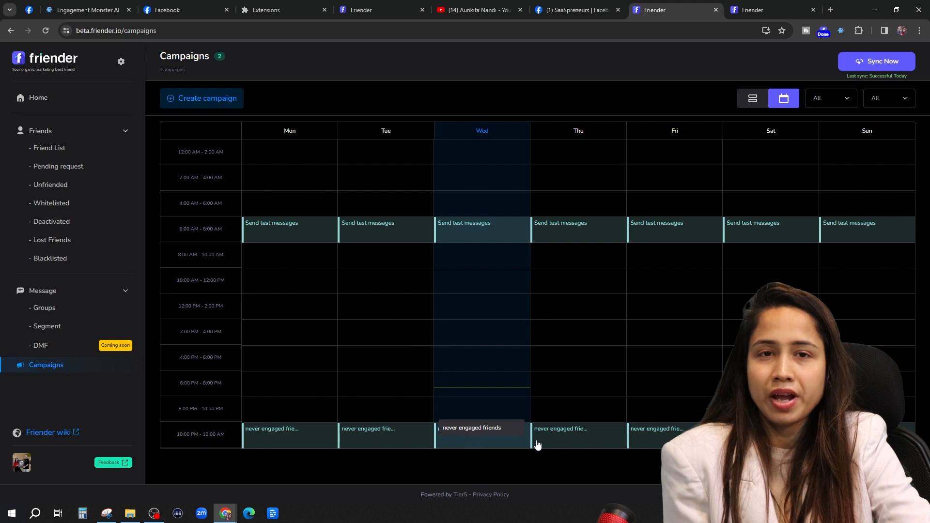
click(488, 440)
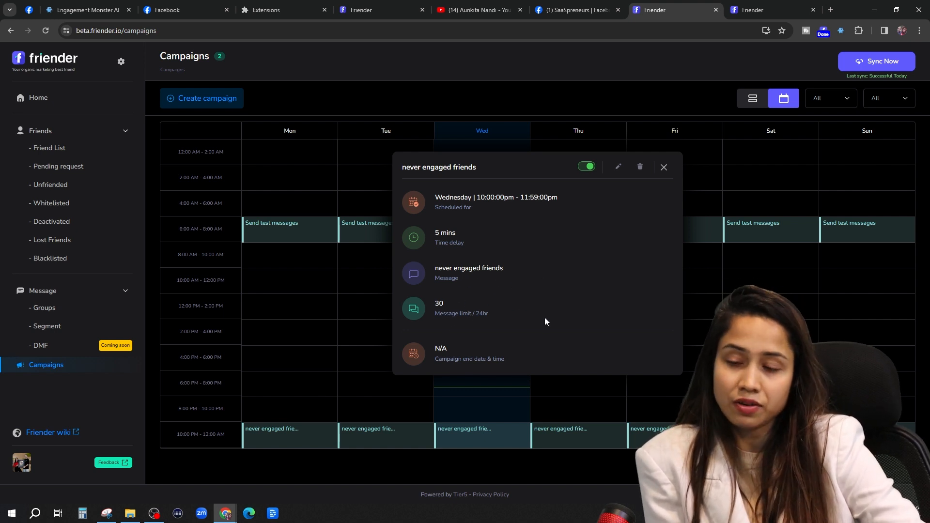
click(618, 167)
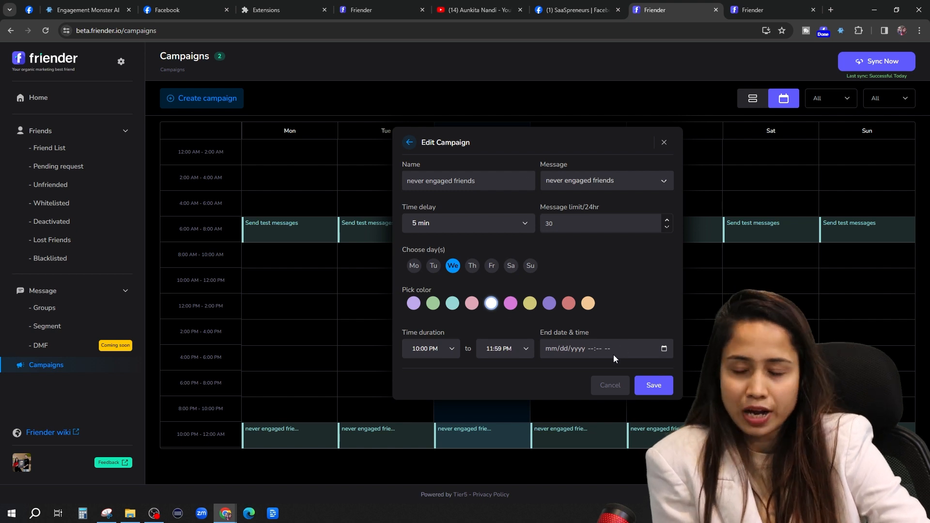
click(475, 307)
click(336, 435)
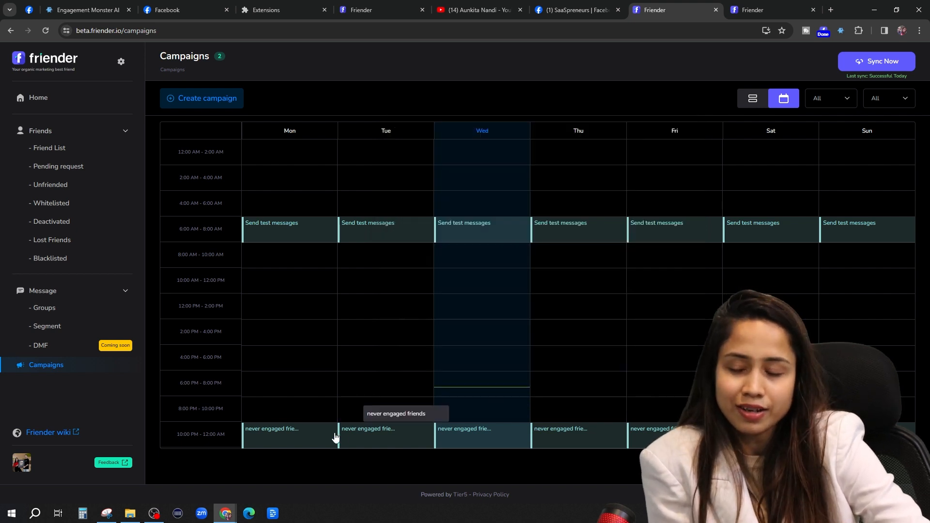
- Change the calendar color of the "never engaged friends" campaign to pink from its Wednesday slot and save it
click(497, 425)
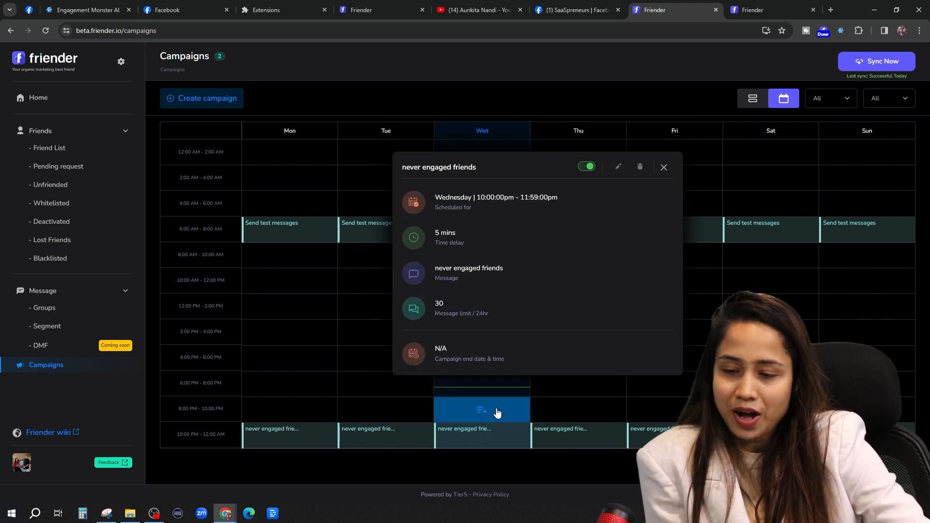
click(618, 166)
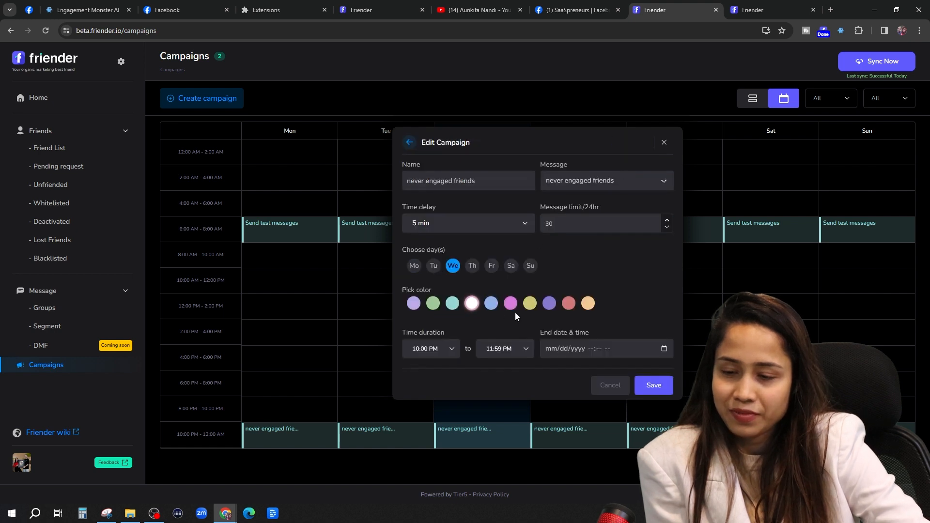
click(653, 385)
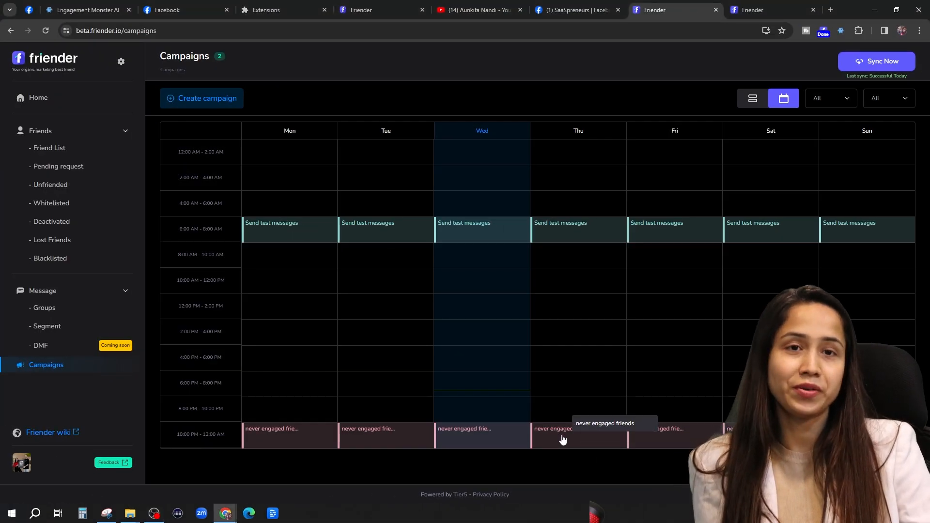
click(560, 436)
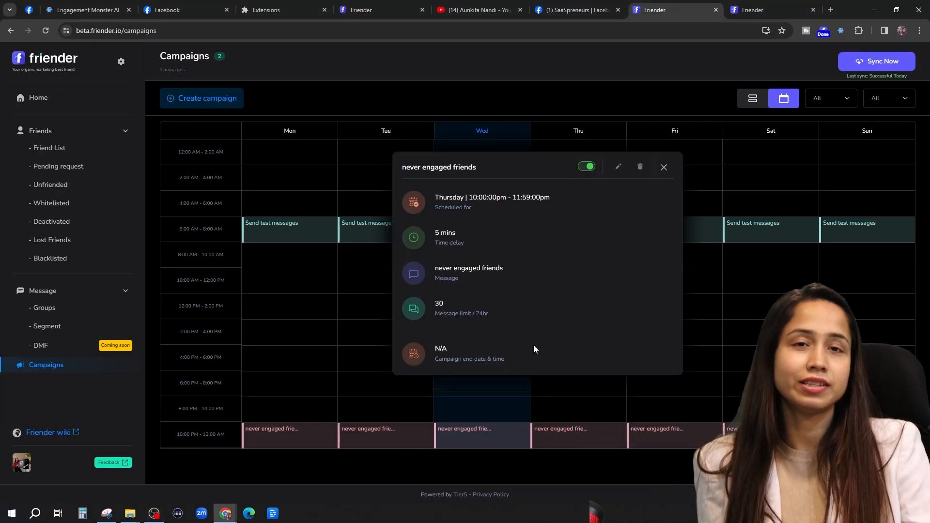
click(618, 167)
click(444, 358)
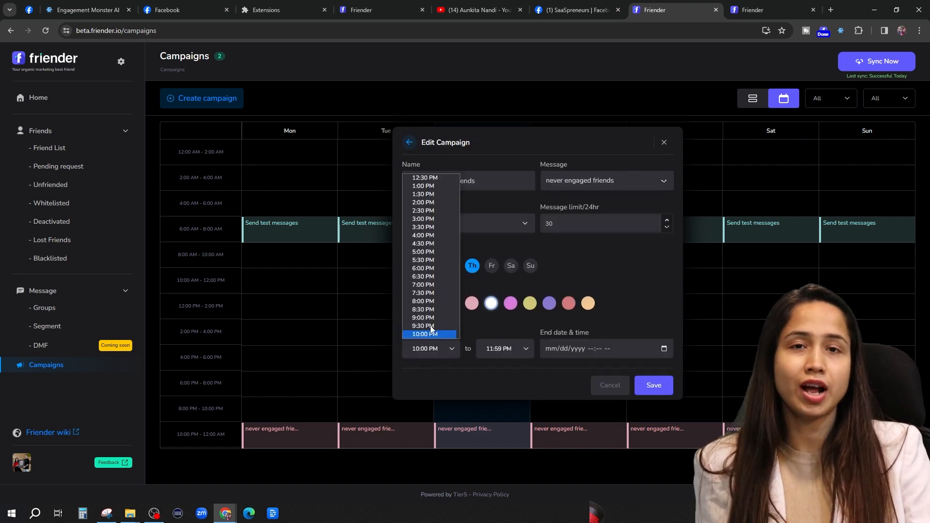
click(466, 412)
- Set the start time of the Thursday "never engaged friends" slot to 4:30 PM and save the campaign
click(550, 429)
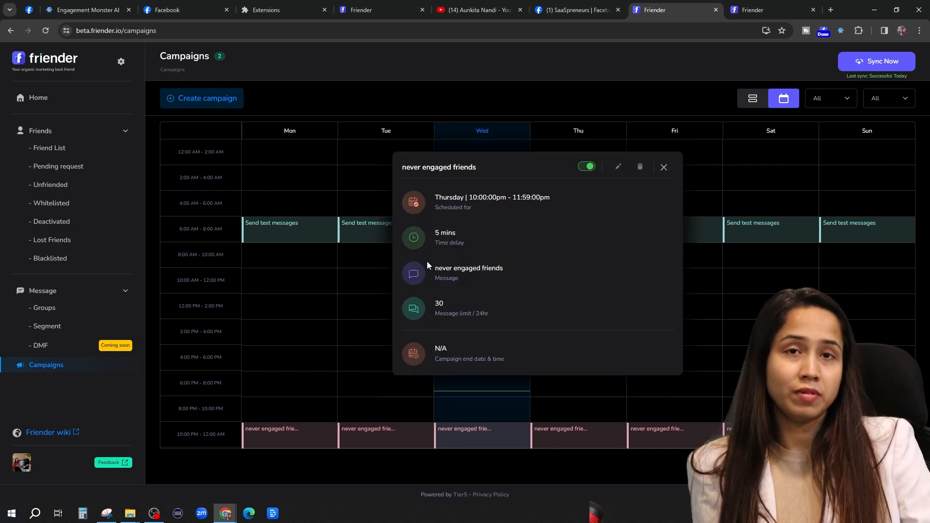
click(617, 167)
click(431, 349)
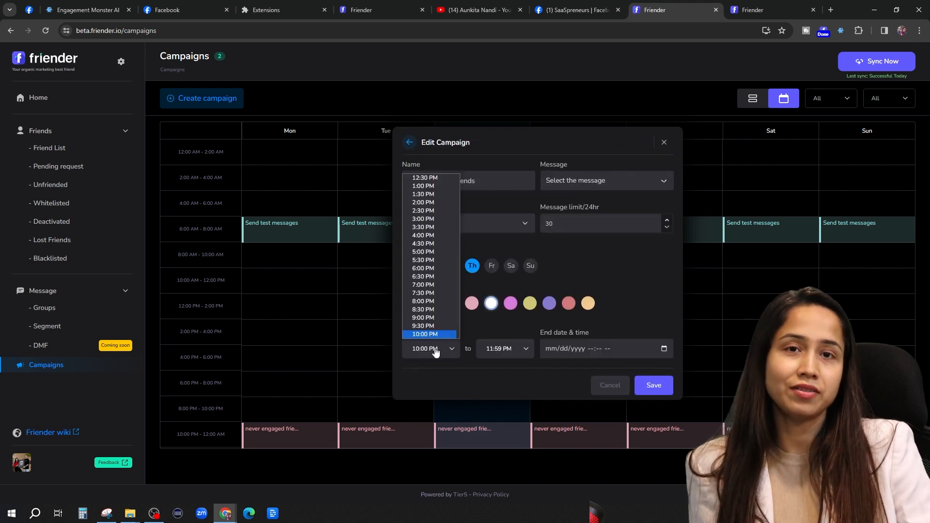
click(425, 244)
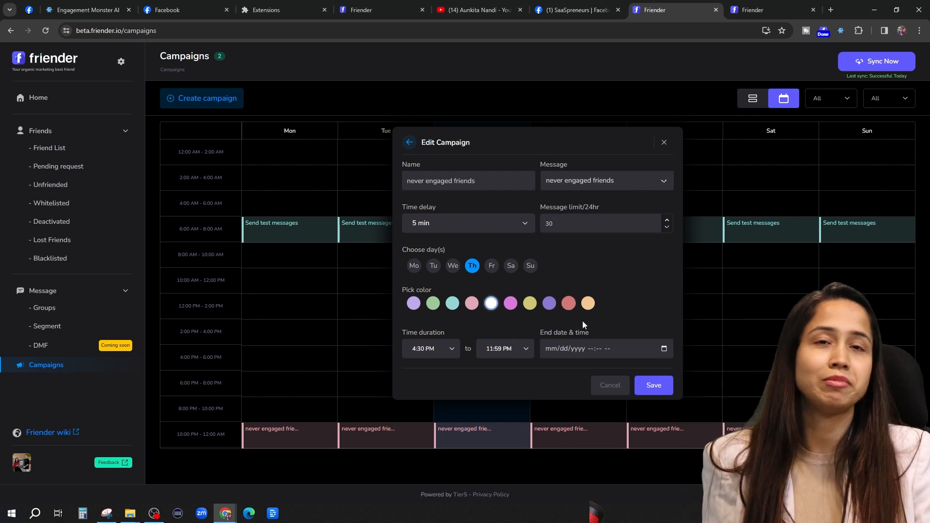
click(654, 385)
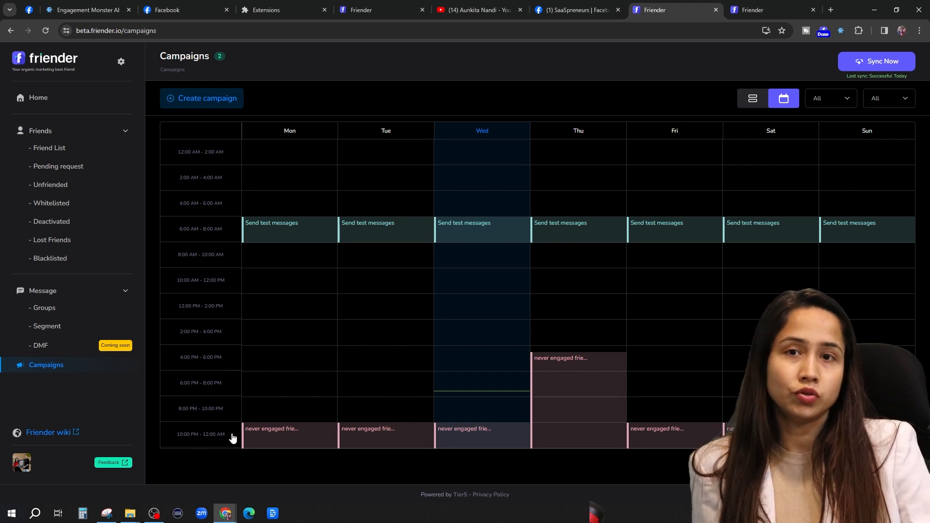
- Set the message limit per 24 hours of the Thursday "never engaged friends" slot to 60 and save it
click(584, 407)
click(617, 168)
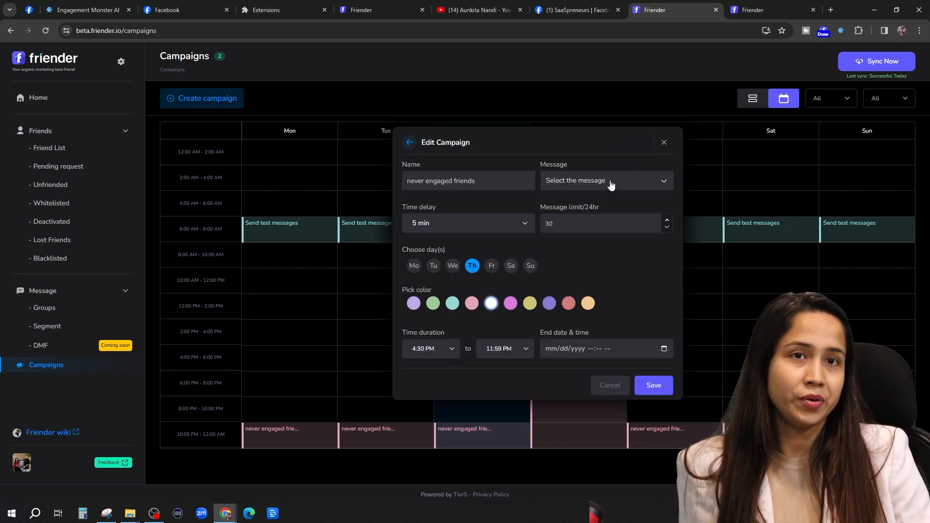
click(584, 227)
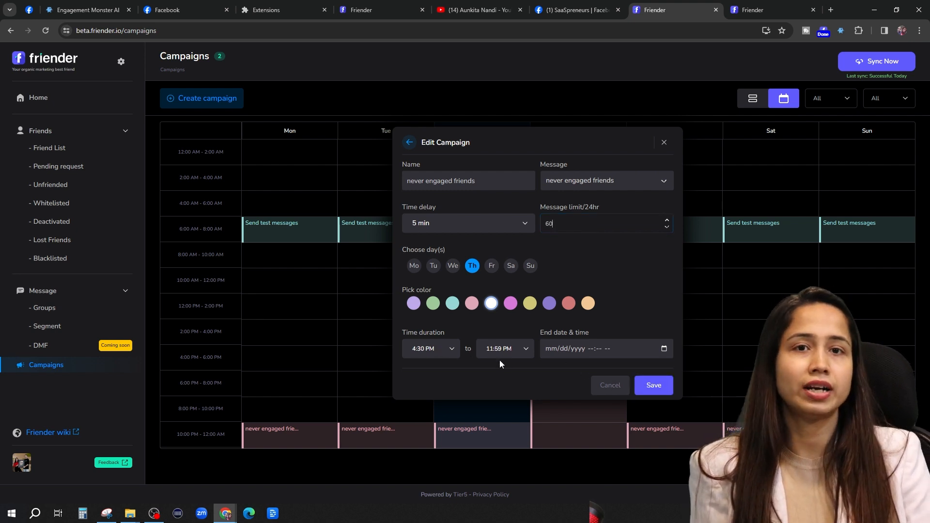
click(654, 385)
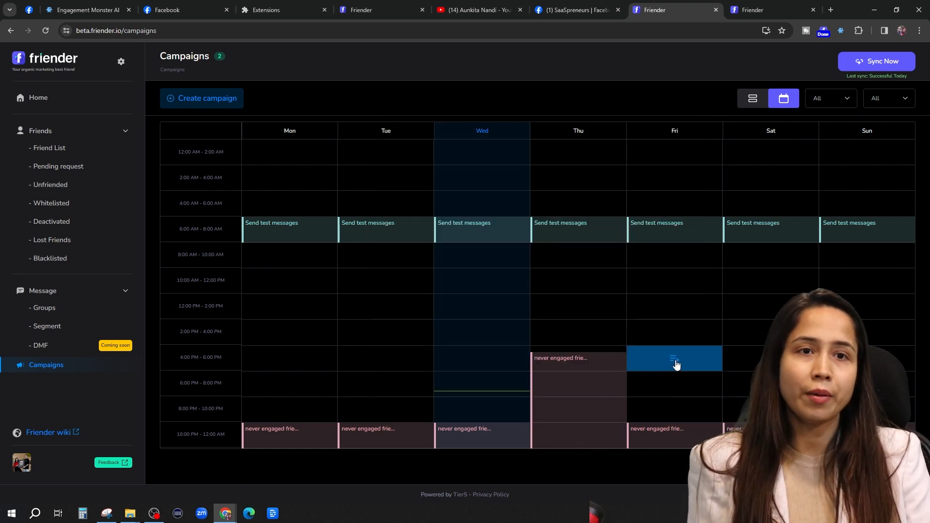
- Start a campaign from the Friday calendar column spanning 4:00 PM to 10:00 PM and name it "new campaign"
drag(676, 364, 677, 421)
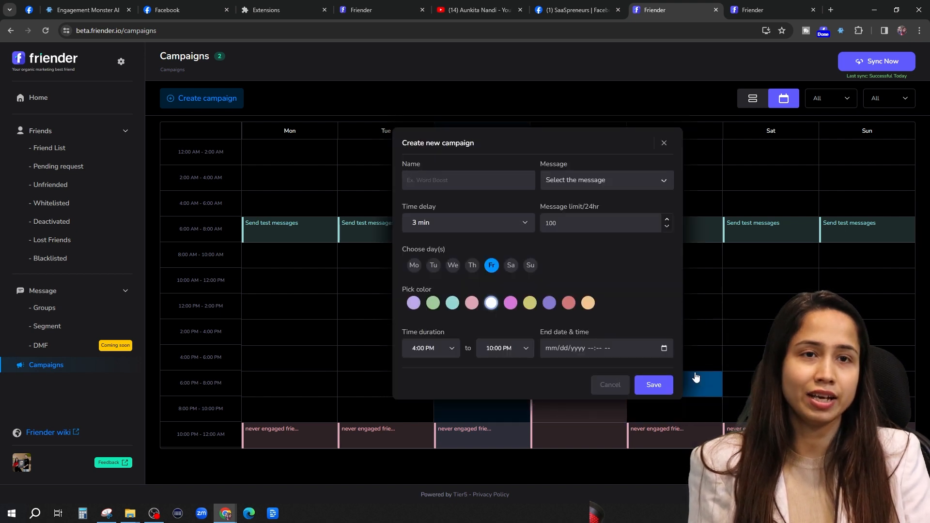
click(478, 175)
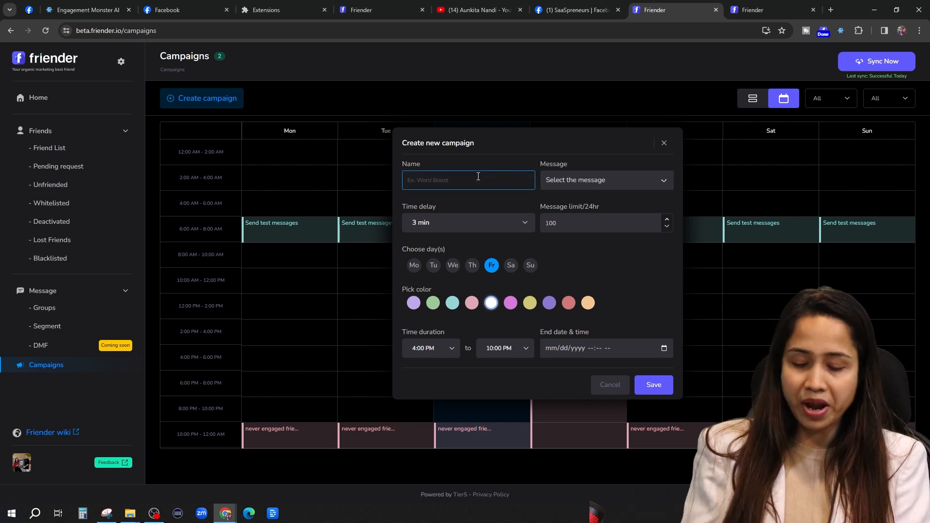
text(new campaign)
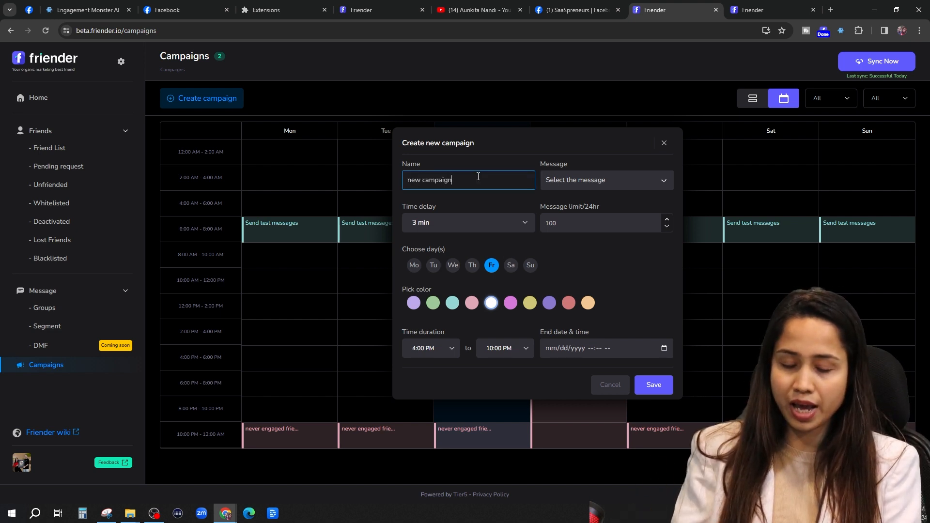
- Create and save the quick message "{hey | hi | hello| {{Friend Name}} {i appreciate the friendship we have here | thank you for being my friend}"
click(555, 182)
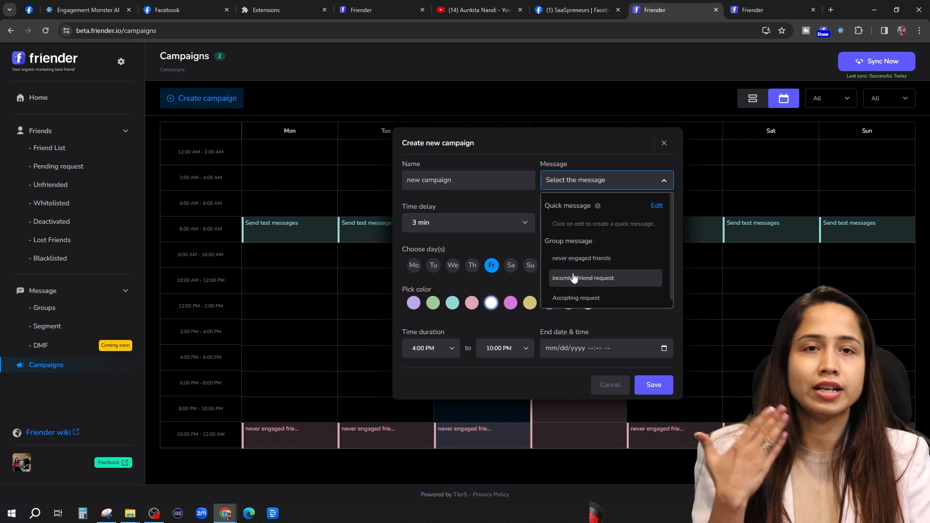
click(657, 206)
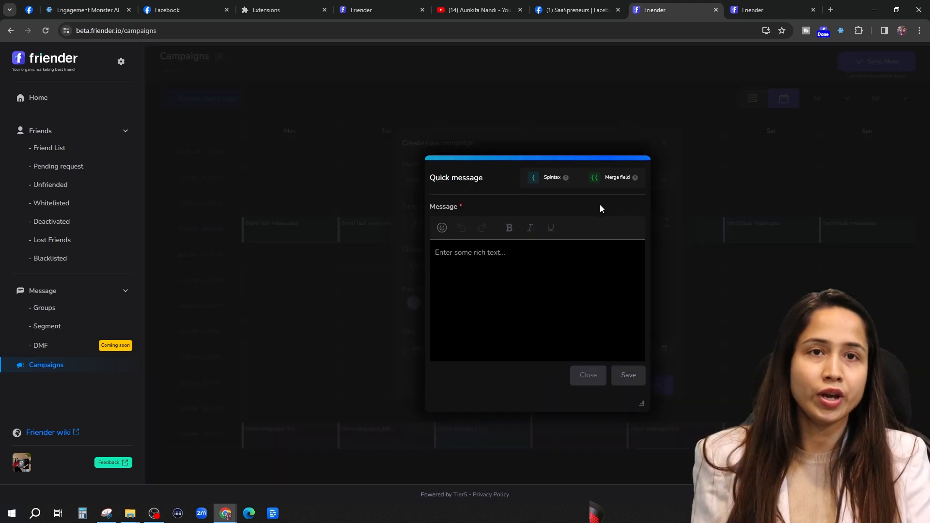
click(502, 268)
text({hey)
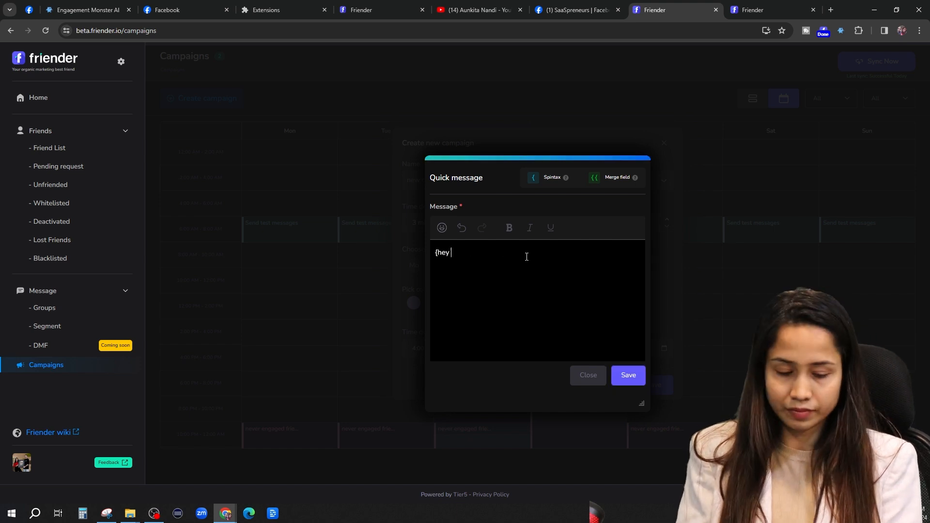
text(| hi | hello| {{)
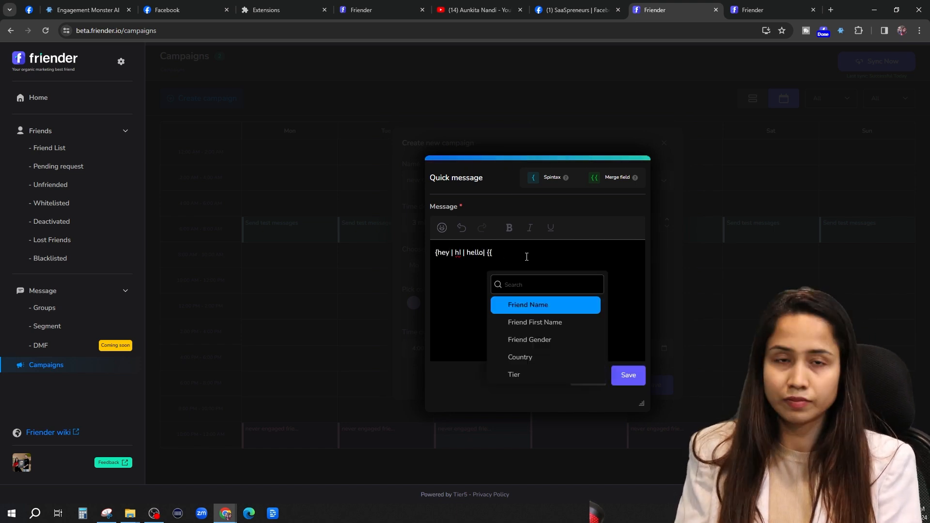
key(Return)
text({}i appreciate the friendship we have here | thank you for being my friend)
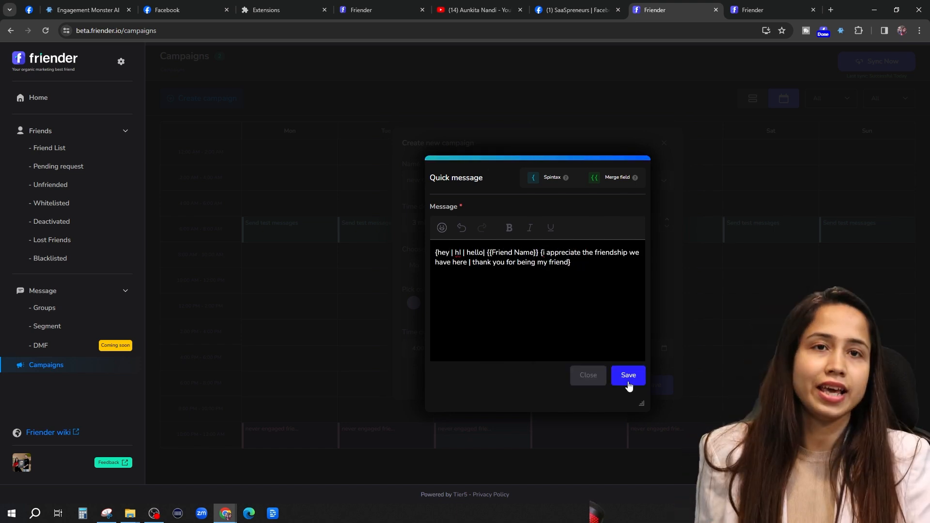
click(628, 376)
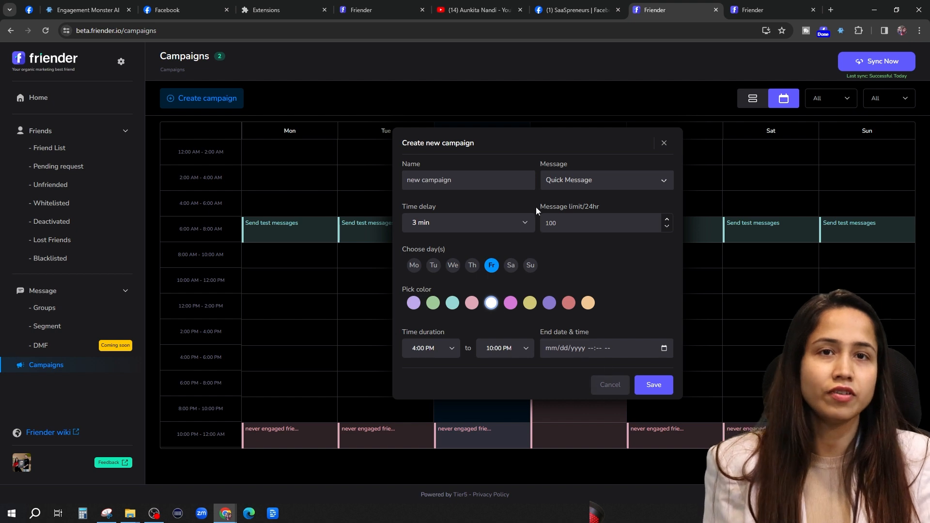
- Set the new campaign's message limit to 5 and its time duration to 11:00 AM to 3:30 PM, and save it
click(592, 218)
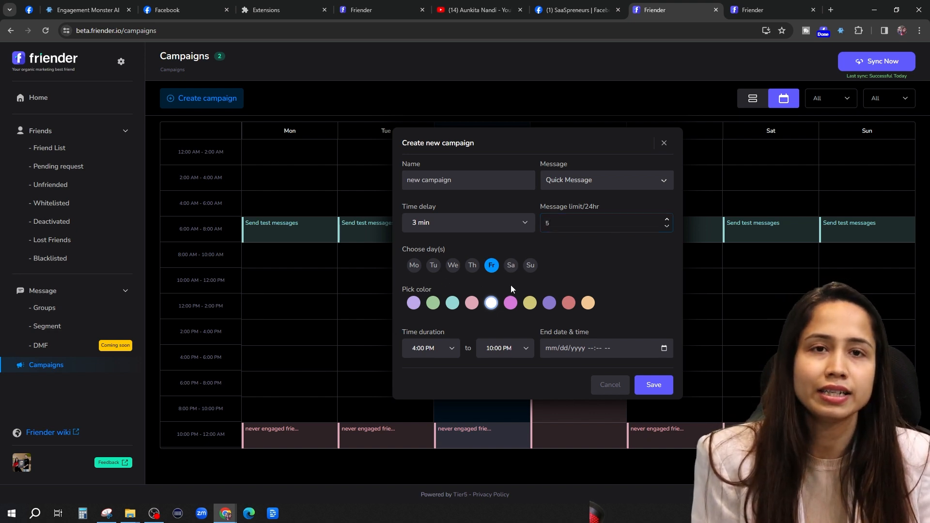
click(442, 354)
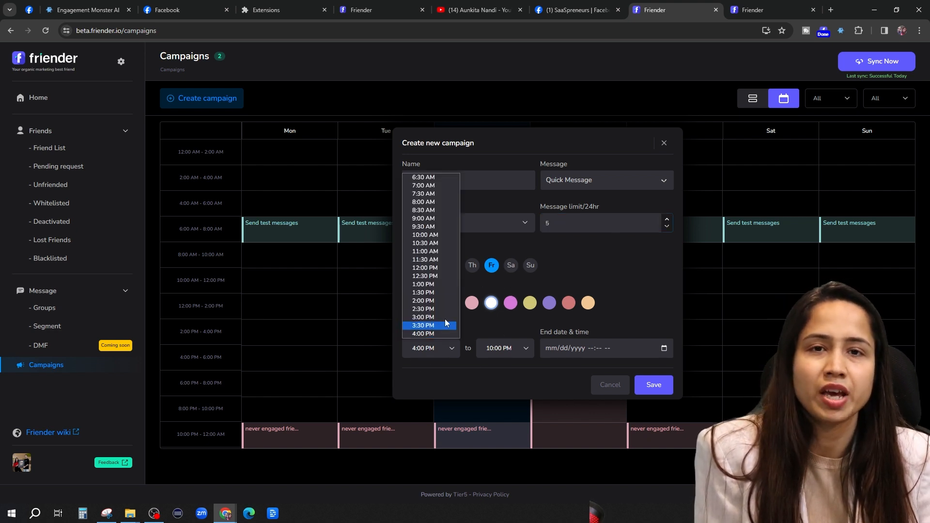
click(430, 252)
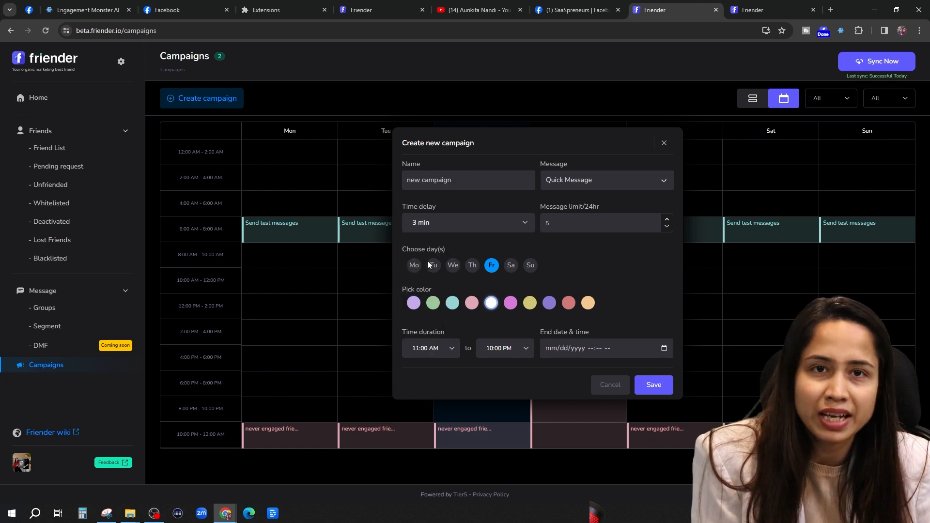
click(490, 349)
click(502, 270)
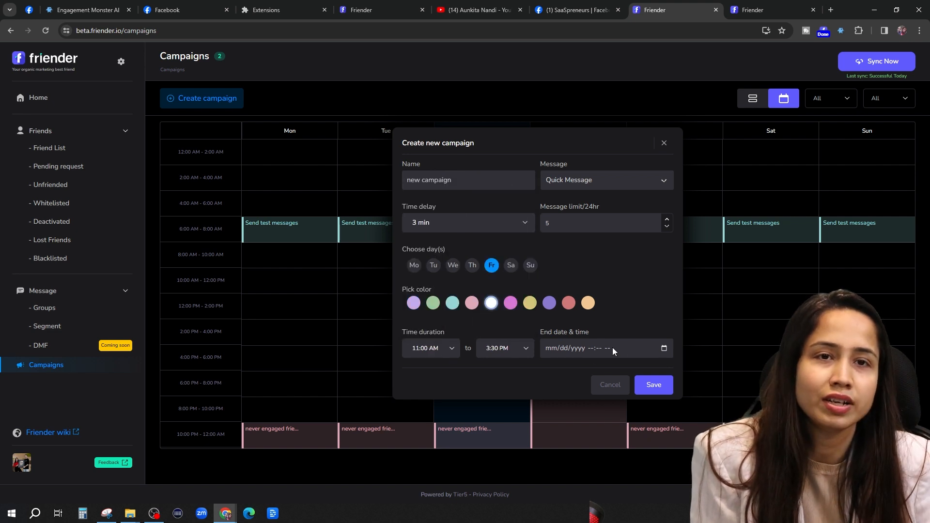
click(655, 385)
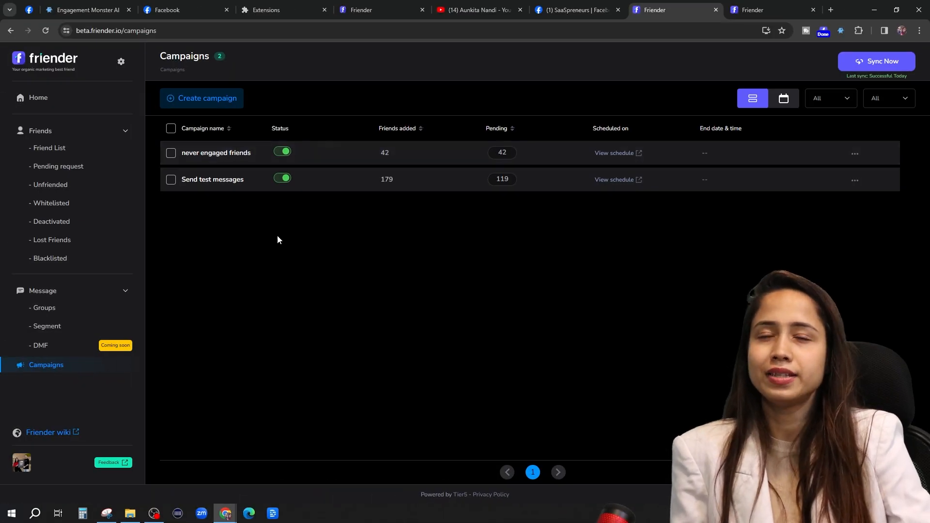
- Review the message status of the friends in the "never engaged friends" campaign and return to the campaigns overview
click(216, 153)
scroll(340, 281, down, 3)
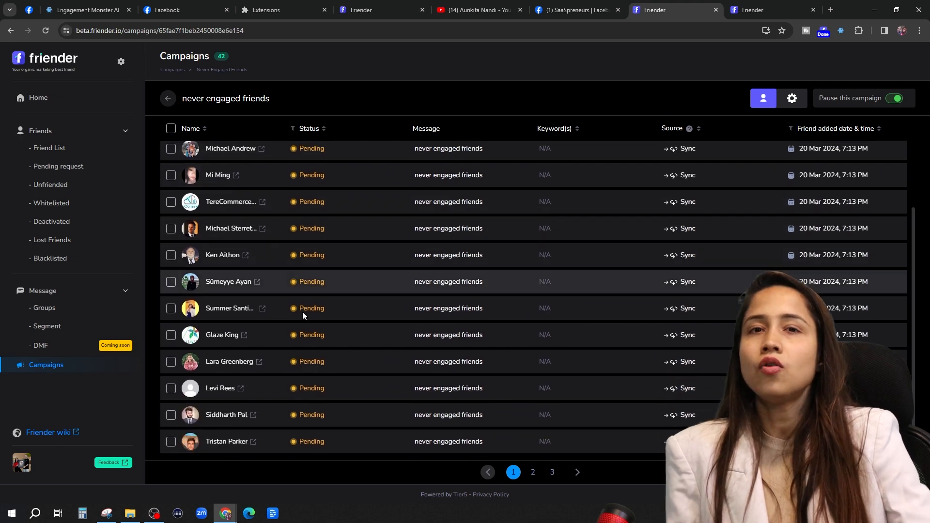
click(167, 99)
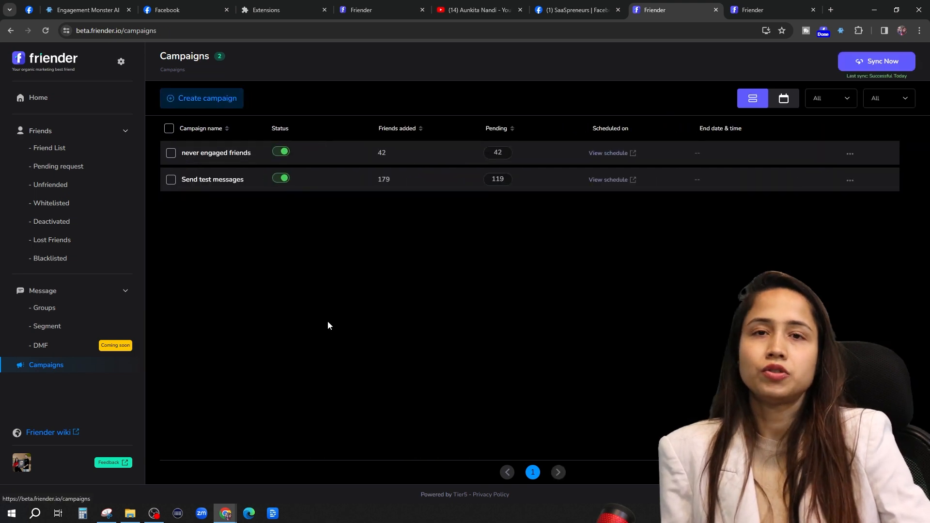
- Check the friends' message status in the "Send test messages" campaign, including result pages 11 and 10, and return to the campaigns
click(231, 184)
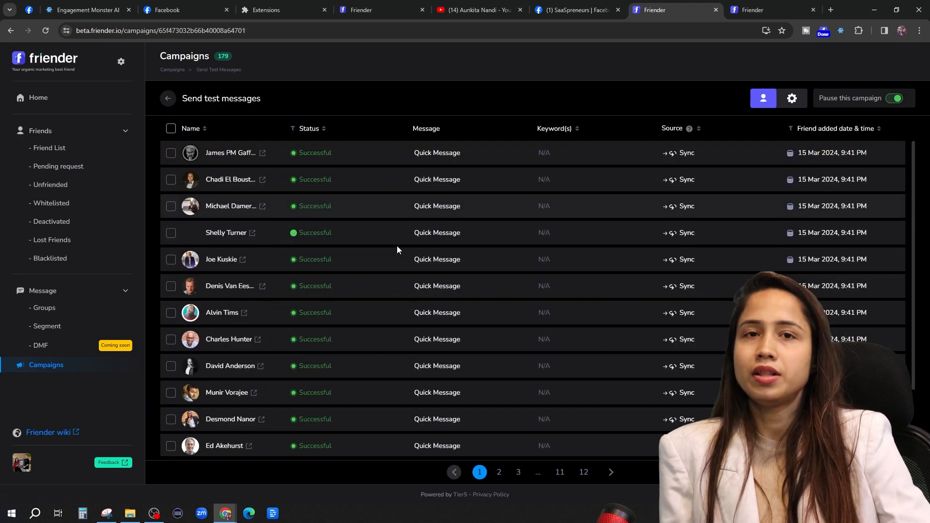
scroll(397, 245, down, 3)
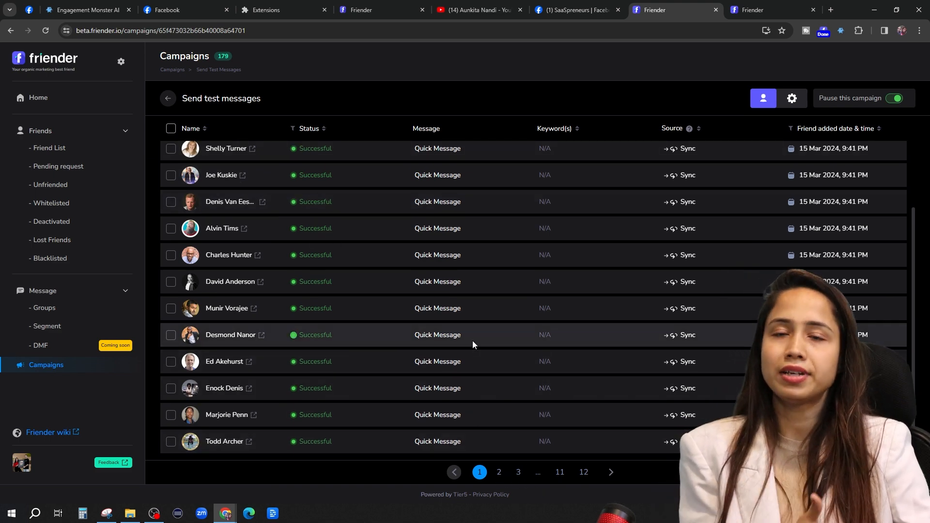
click(559, 472)
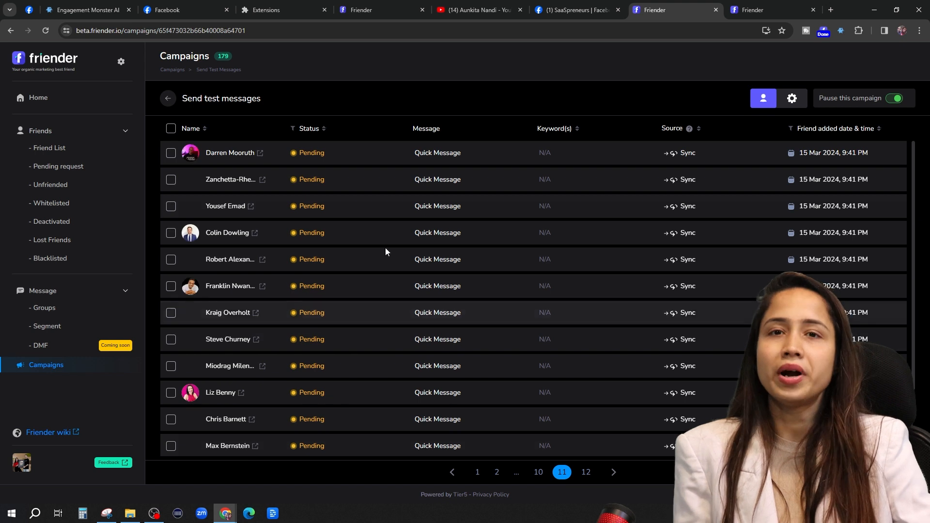
click(538, 472)
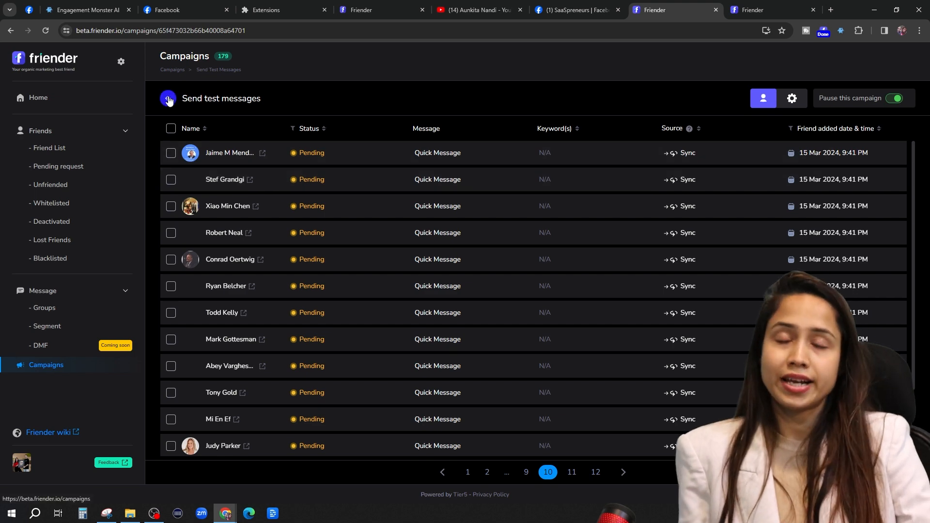
click(169, 100)
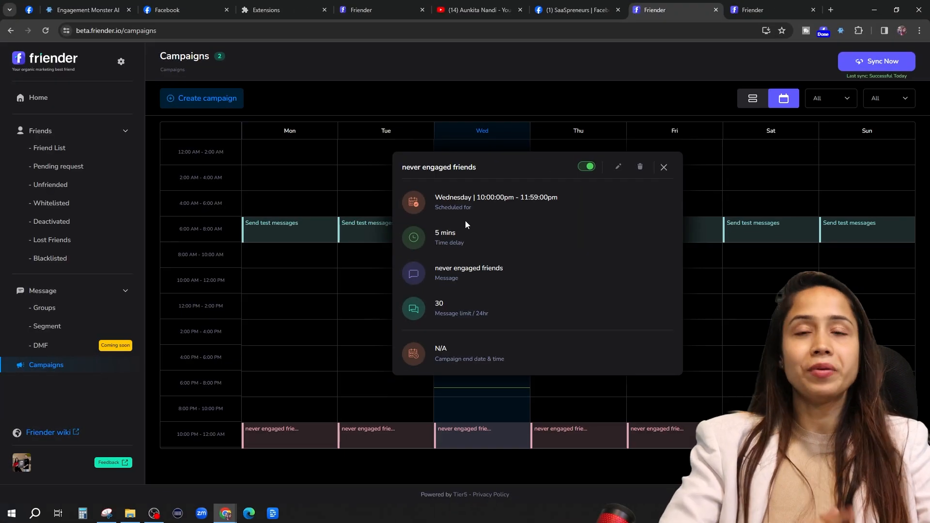